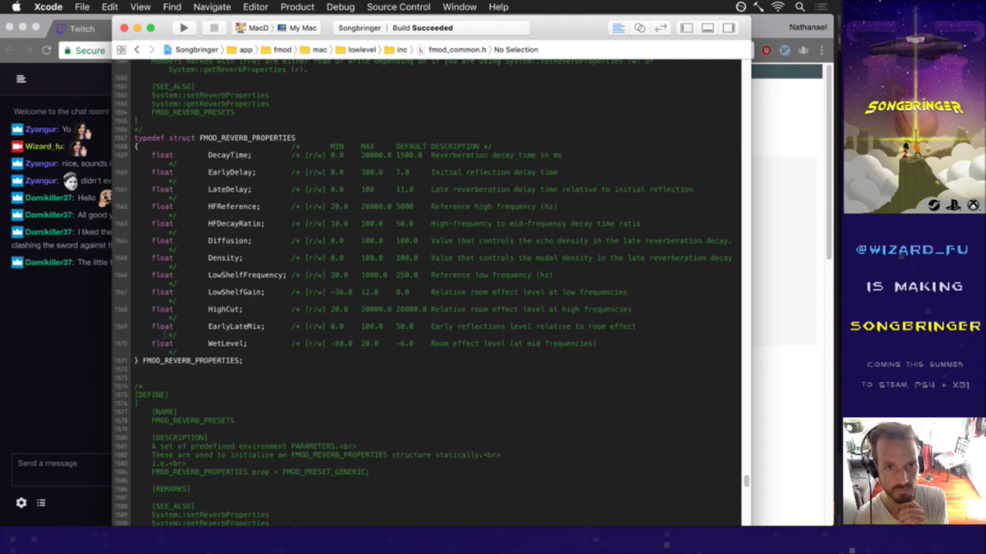
Examine the FMOD_REVERB_PROPERTIES fields in fmod_common.h and switch to iTerm to view the setReverbType code in KitSound.cpp
{"action": "left_click_drag", "start_coordinate": [162, 370], "coordinate": [116, 142]}
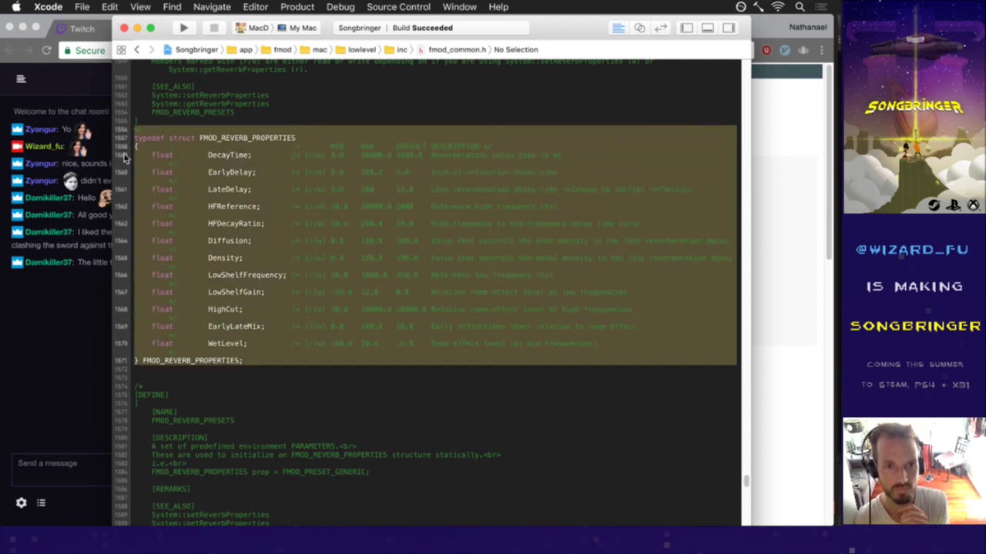
{"action": "left_click", "coordinate": [177, 215]}
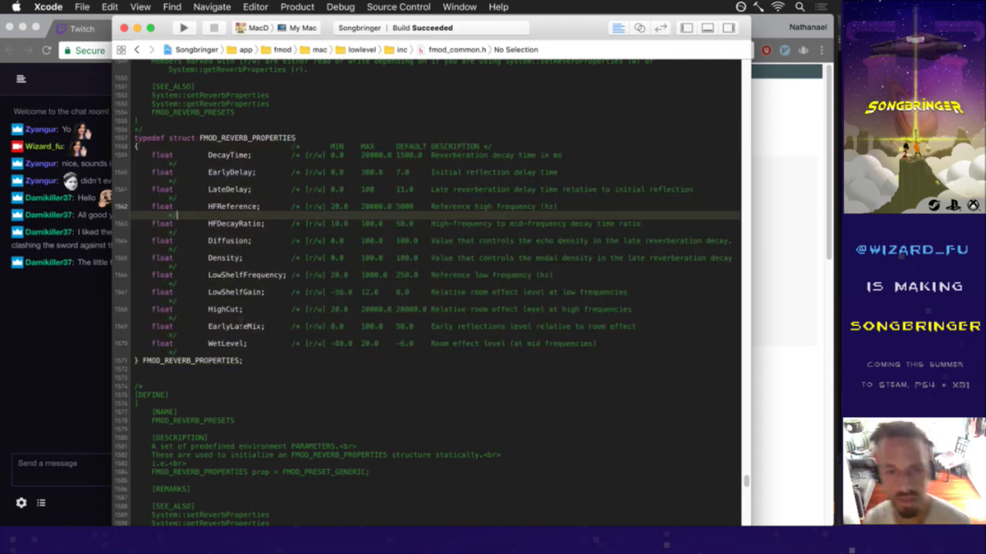
{"action": "left_click_drag", "start_coordinate": [191, 371], "coordinate": [167, 257]}
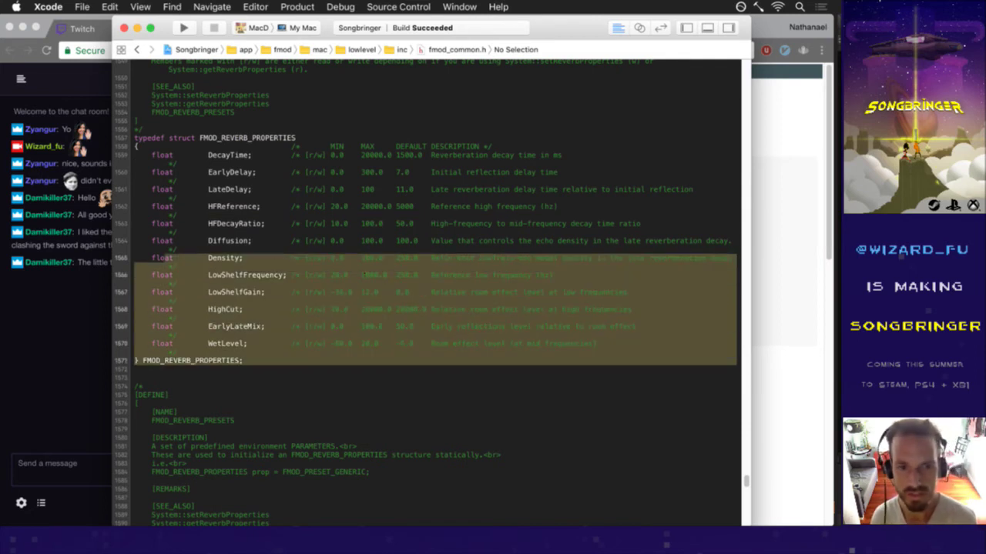
{"action": "key", "text": "super+Tab"}
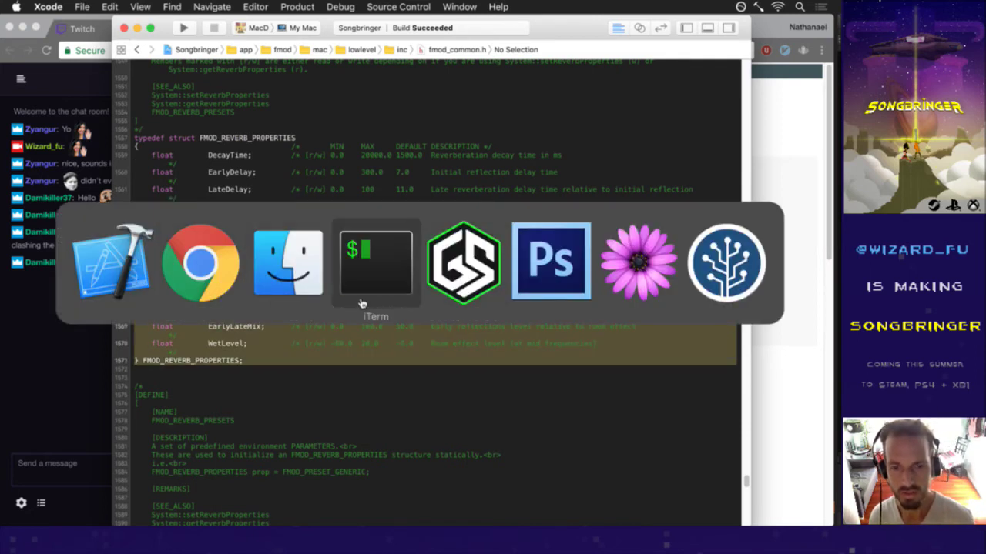
{"action": "left_click", "coordinate": [360, 304]}
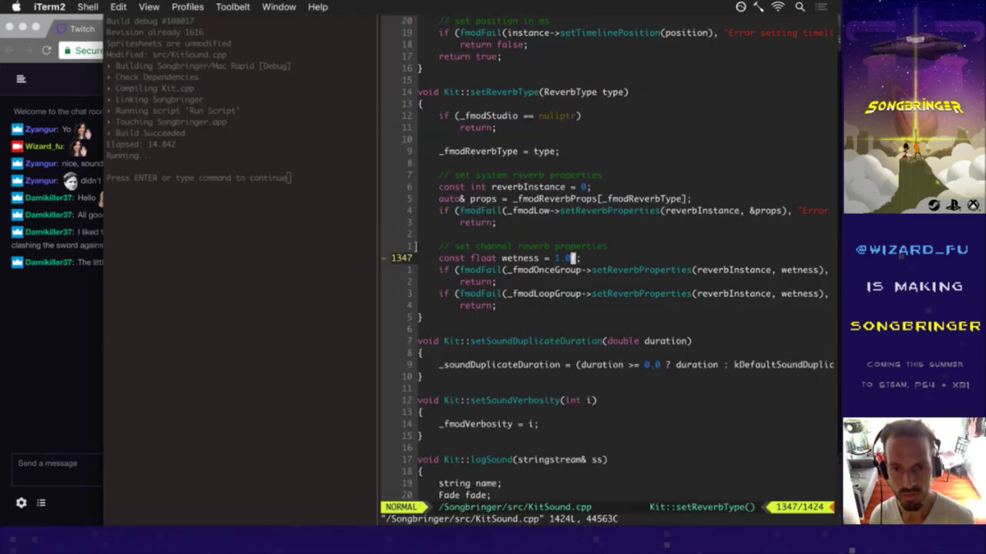
Switch to Finder and locate Pillar0.wav and the other Pillar sounds in the waves folder
{"action": "key", "text": "super+Tab"}
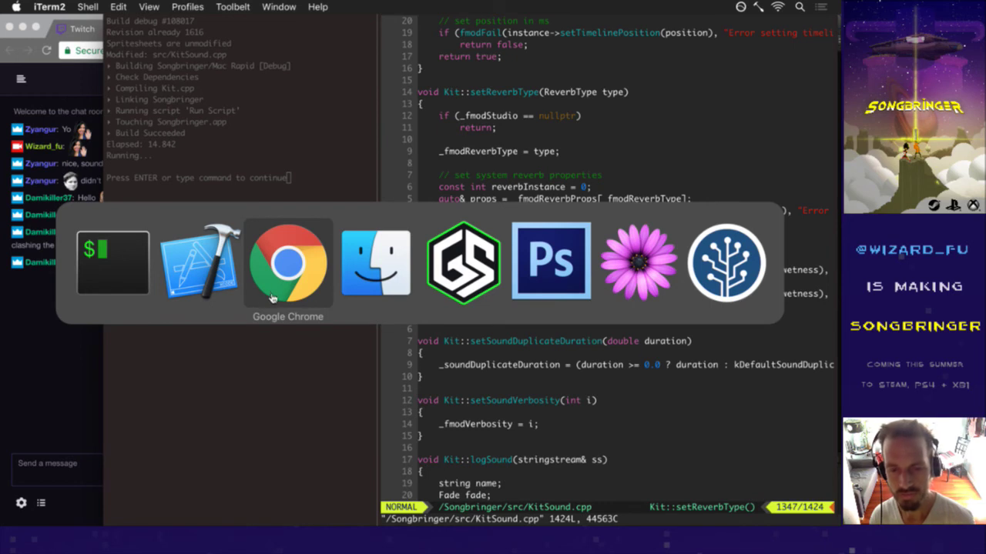
{"action": "left_click", "coordinate": [387, 277]}
{"action": "key", "text": "Return"}
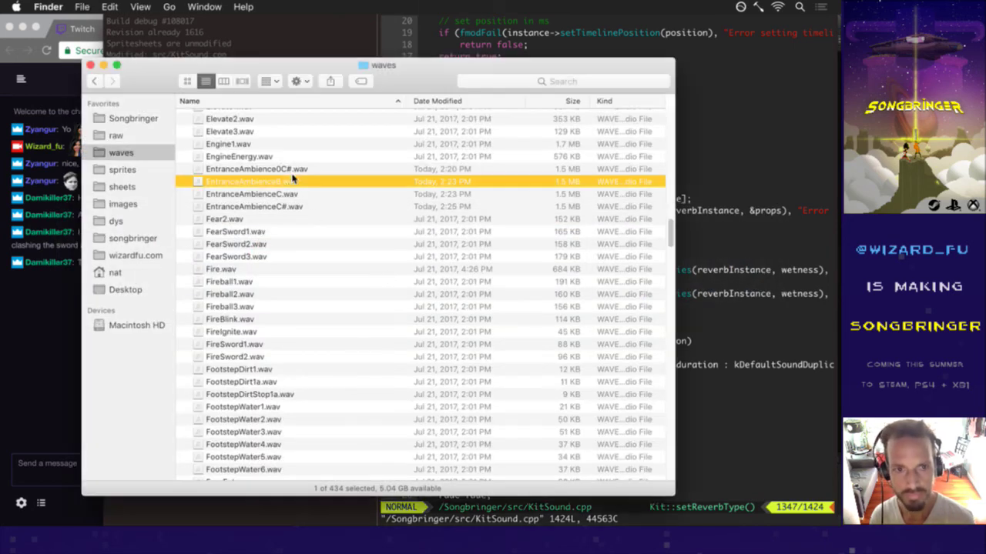
{"action": "left_click", "coordinate": [313, 196]}
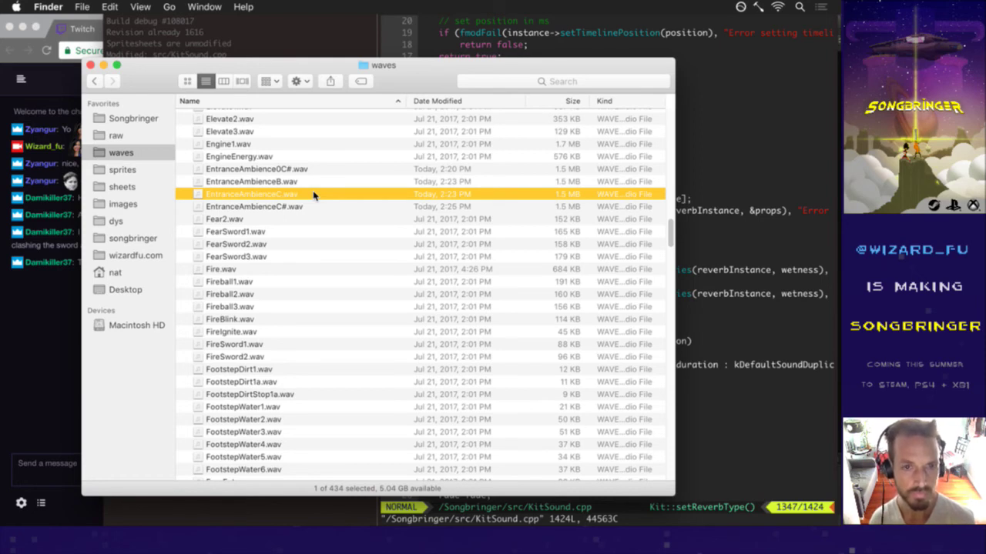
{"action": "type", "text": "pil"}
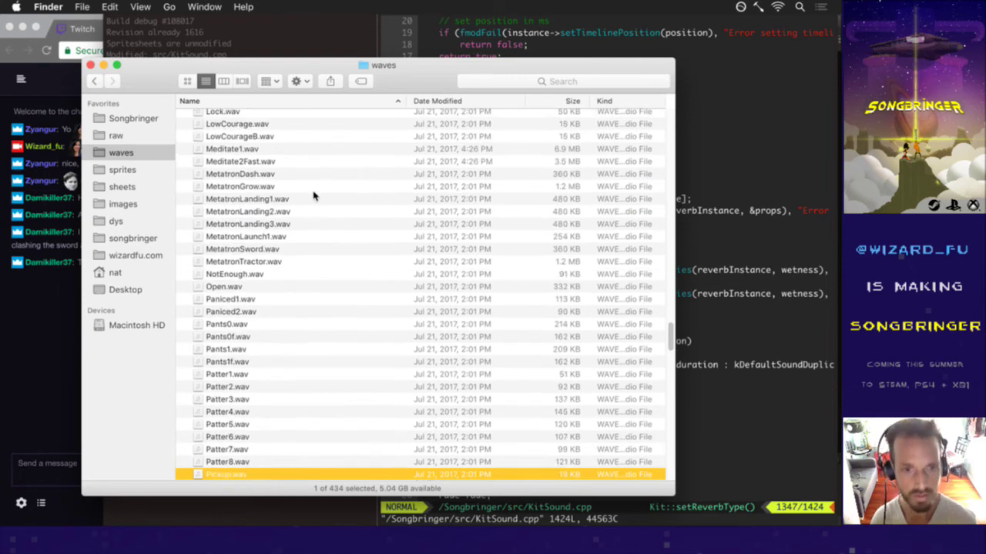
{"action": "scroll", "coordinate": [391, 231], "scroll_direction": "down", "scroll_amount": 8}
Launch Adobe Audition CS6 and return to the iTerm window
{"action": "key", "text": "super+Tab"}
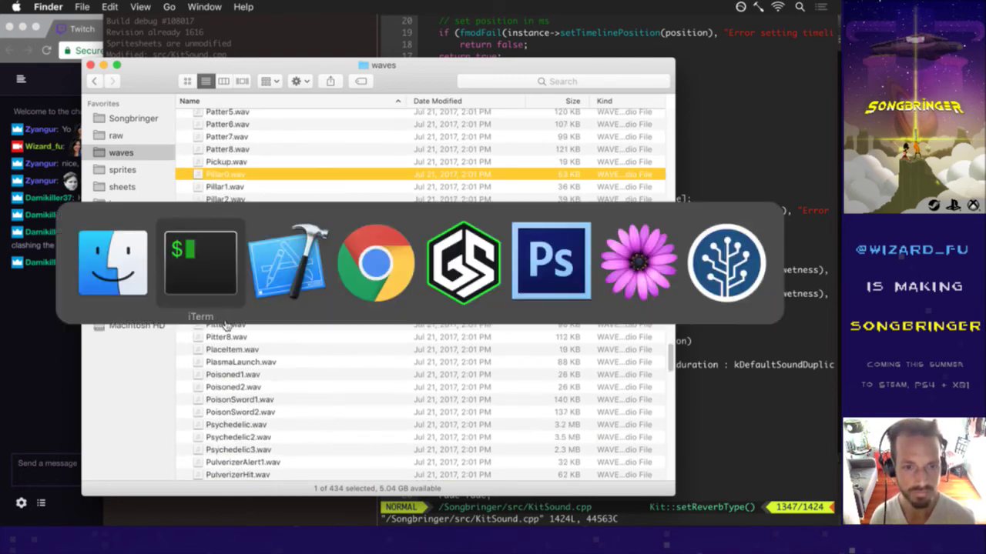
{"action": "key", "text": "F4"}
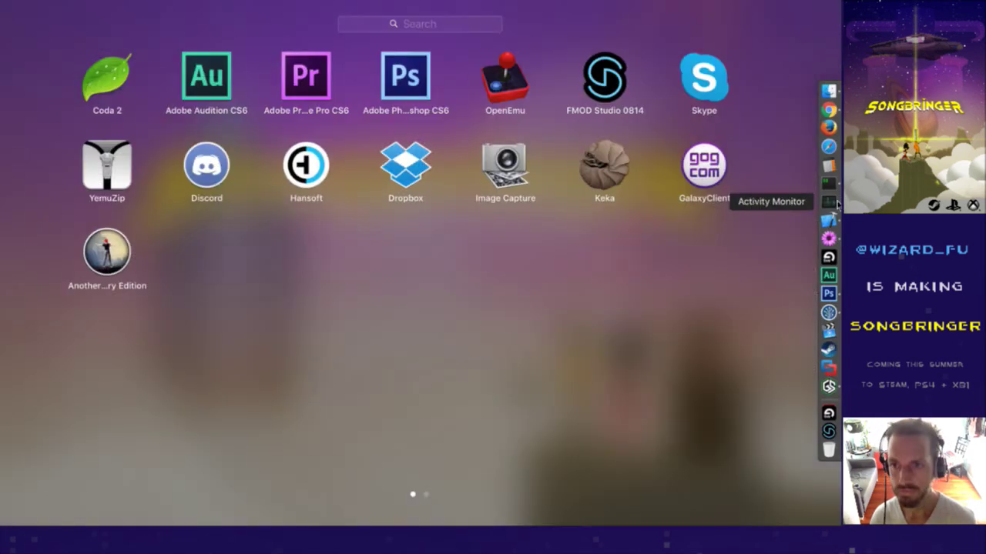
{"action": "left_click", "coordinate": [830, 275]}
{"action": "left_click", "coordinate": [727, 303]}
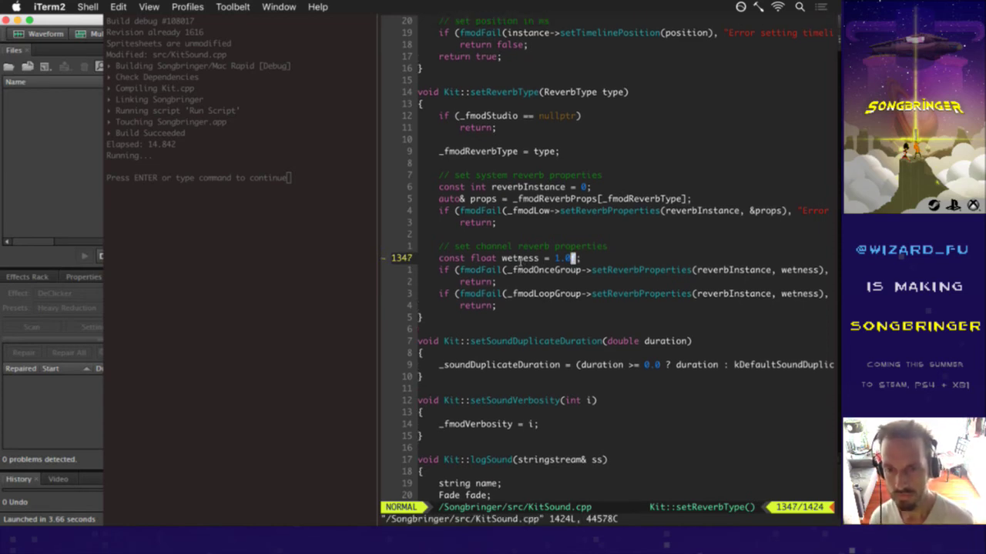
Import Pillar0.wav through PillarDestroy.wav from Finder's waves folder into Adobe Audition's file list and bring Audition to the front
{"action": "key", "text": "super+Tab"}
{"action": "key", "text": "super+shift+Tab"}
{"action": "key", "text": "super+Tab"}
{"action": "left_click", "coordinate": [263, 272]}
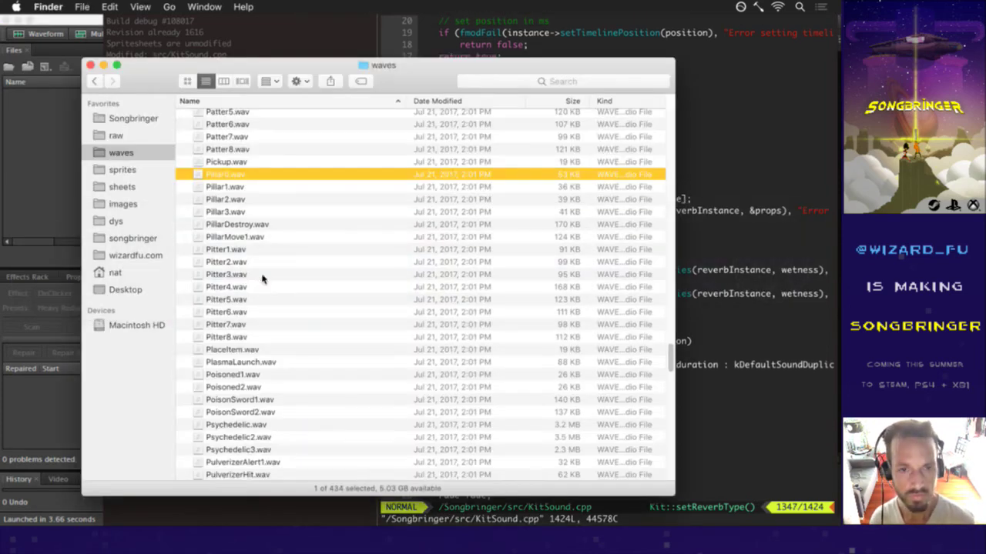
{"action": "left_click", "coordinate": [251, 226], "text": "shift"}
{"action": "left_click_drag", "start_coordinate": [212, 178], "coordinate": [51, 125]}
{"action": "left_click", "coordinate": [68, 21]}
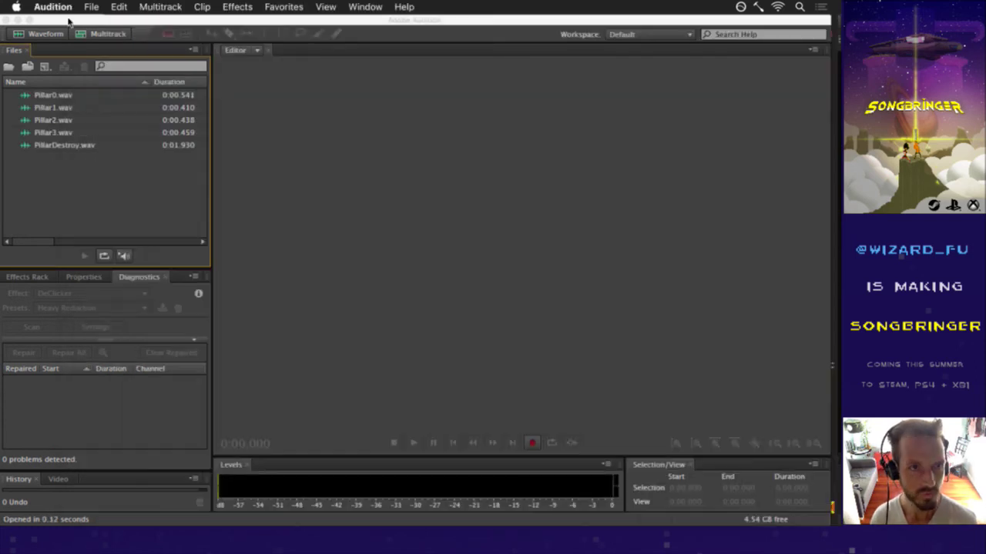
Narrow the Audition window and arrange it beside the Finder window so that the chat and the sidebar folders stay accessible
{"action": "left_click_drag", "start_coordinate": [832, 131], "coordinate": [633, 131]}
{"action": "left_click_drag", "start_coordinate": [474, 25], "coordinate": [602, 21]}
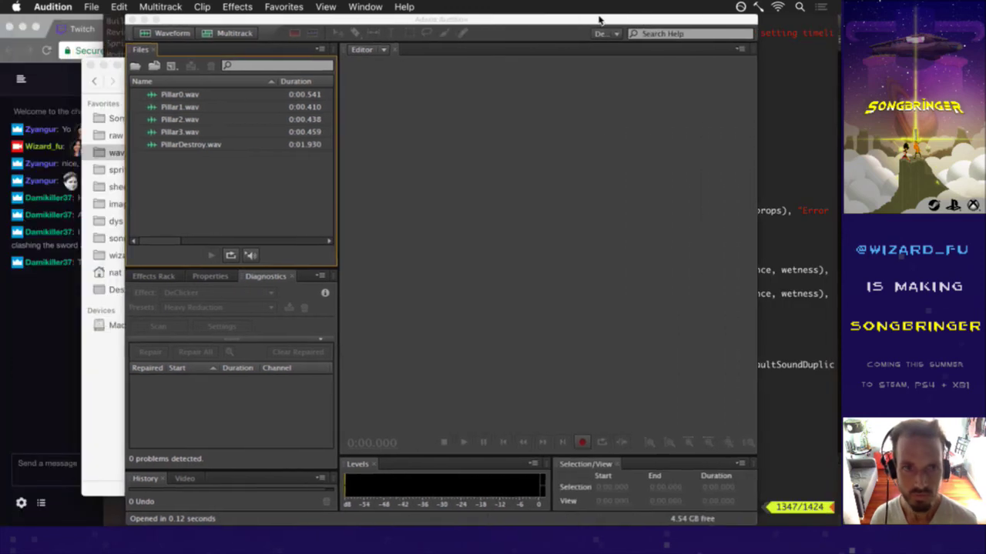
{"action": "left_click", "coordinate": [125, 87]}
{"action": "left_click_drag", "start_coordinate": [141, 75], "coordinate": [167, 84]}
{"action": "left_click_drag", "start_coordinate": [412, 20], "coordinate": [446, 20]}
Open and play Pillar0.wav, trim it to its first 0.202 s, and fade out its end
{"action": "double_click", "coordinate": [239, 96]}
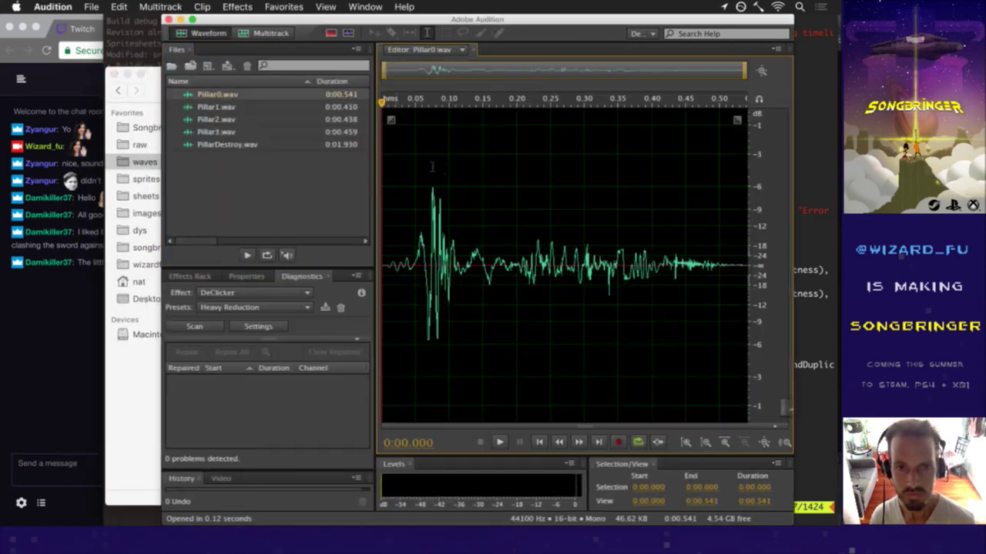
{"action": "key", "text": "space"}
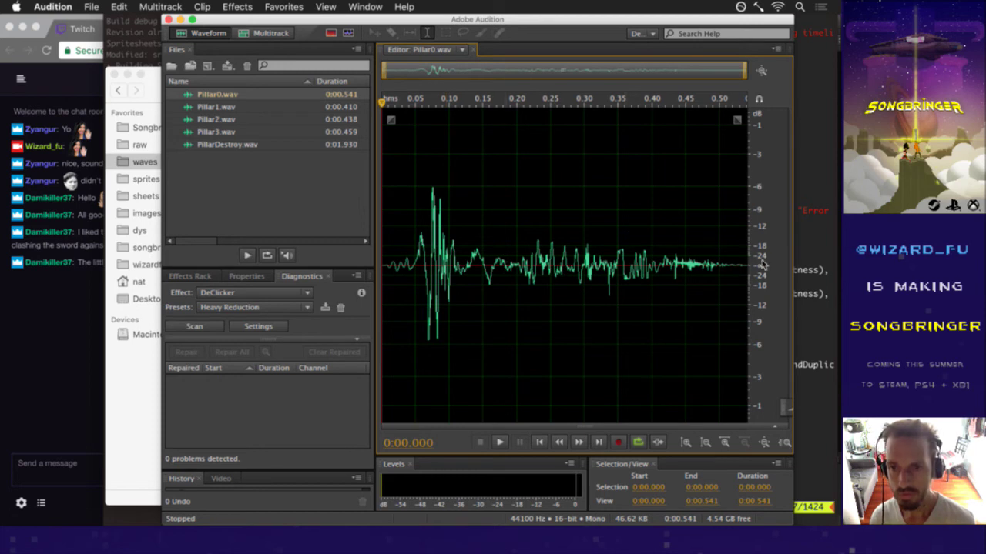
{"action": "left_click_drag", "start_coordinate": [517, 266], "coordinate": [748, 266]}
{"action": "key", "text": "Delete"}
{"action": "mouse_move", "coordinate": [737, 120]}
{"action": "left_mouse_down"}
{"action": "mouse_move", "coordinate": [619, 86]}
{"action": "mouse_move", "coordinate": [564, 91]}
{"action": "left_mouse_up"}
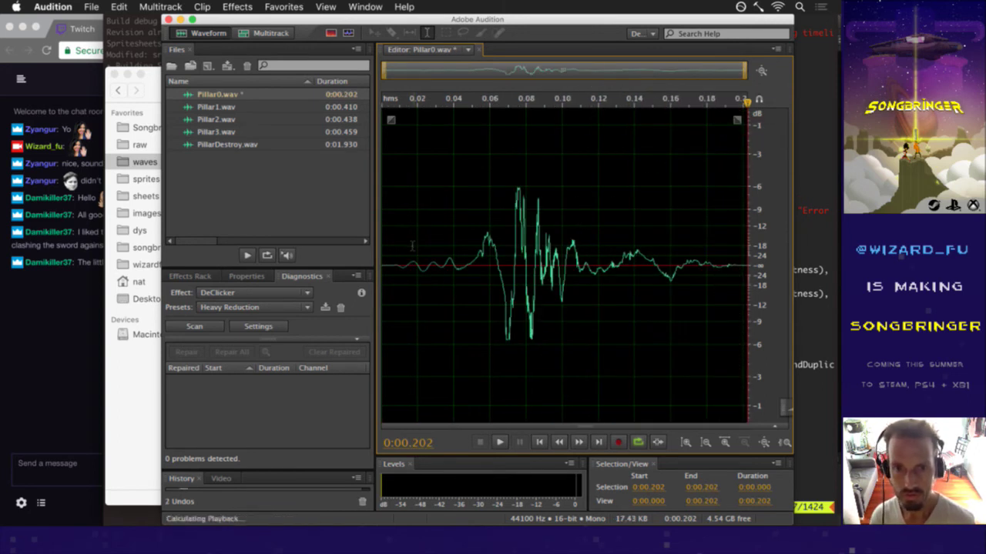
{"action": "key", "text": "space"}
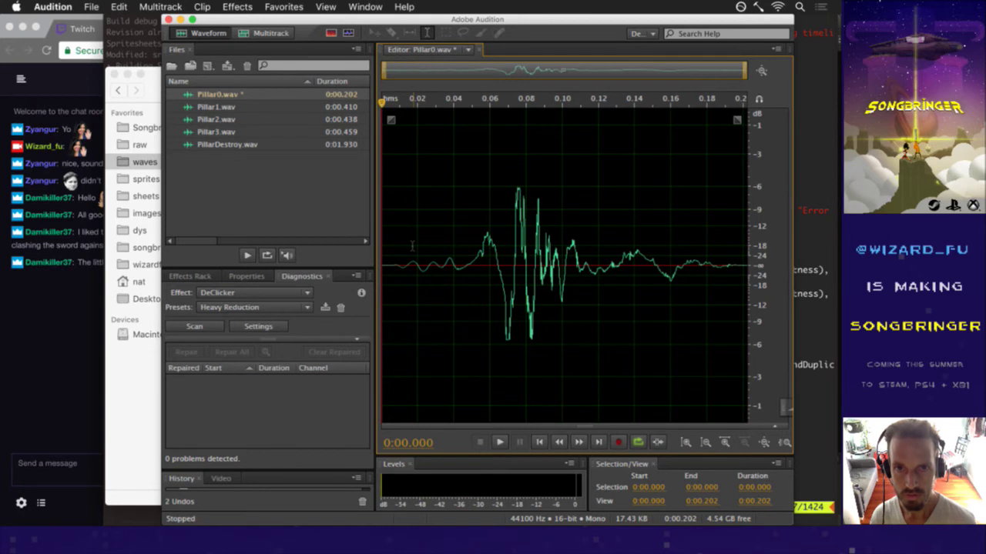
Save the shortened sound as Wall0.wav in /Songbringer/raw/waves, keeping the Wave PCM format
{"action": "left_click", "coordinate": [94, 6]}
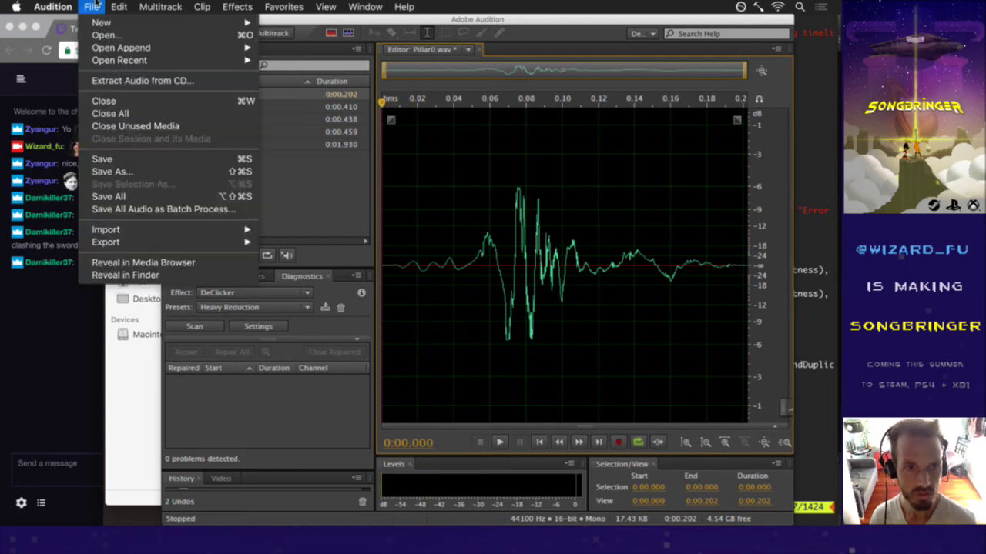
{"action": "left_click", "coordinate": [136, 173]}
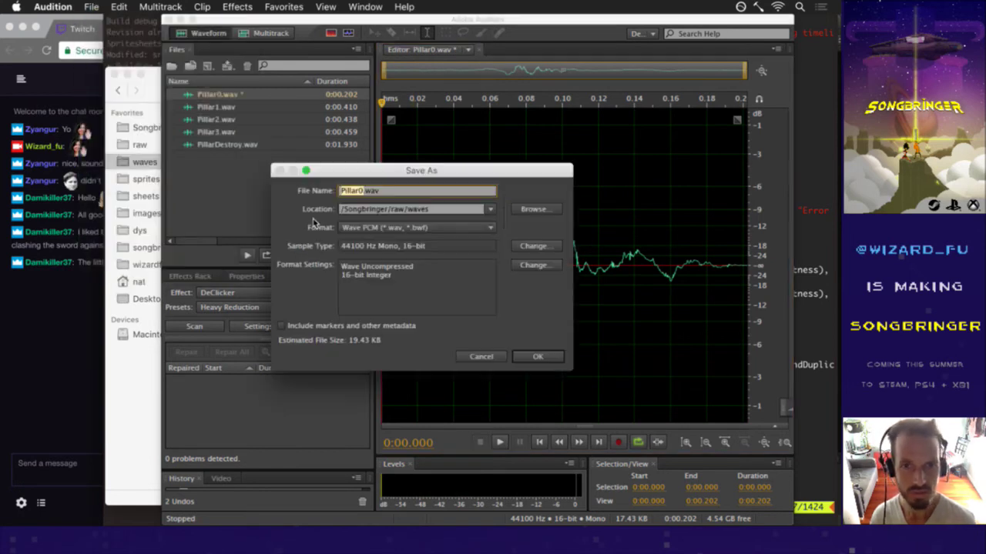
{"action": "type", "text": "Wall0"}
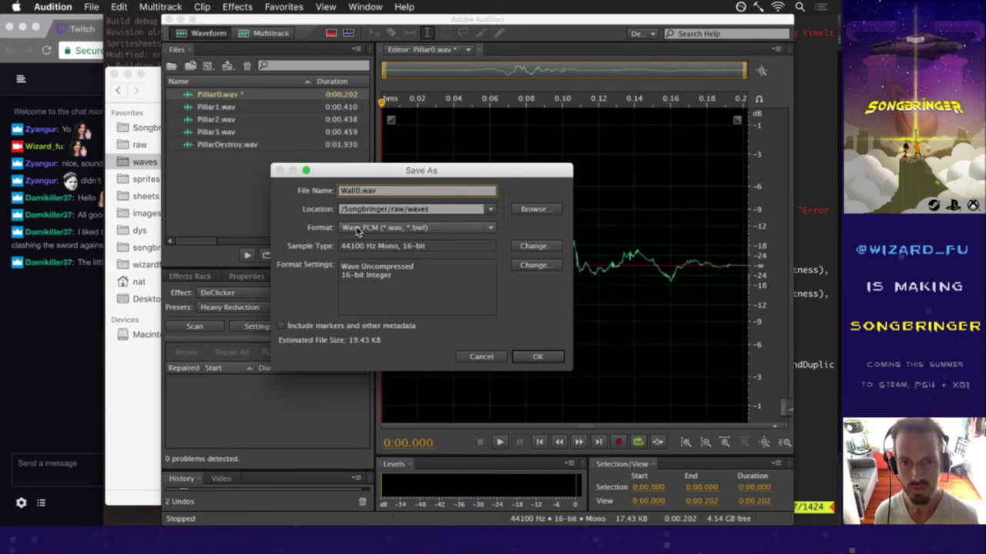
{"action": "key", "text": "Return"}
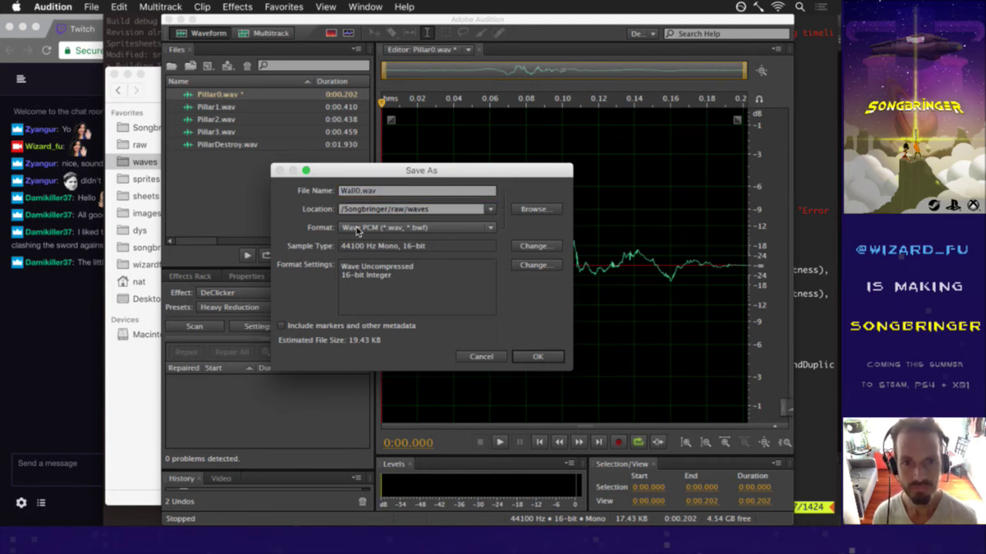
{"action": "key", "text": "Return"}
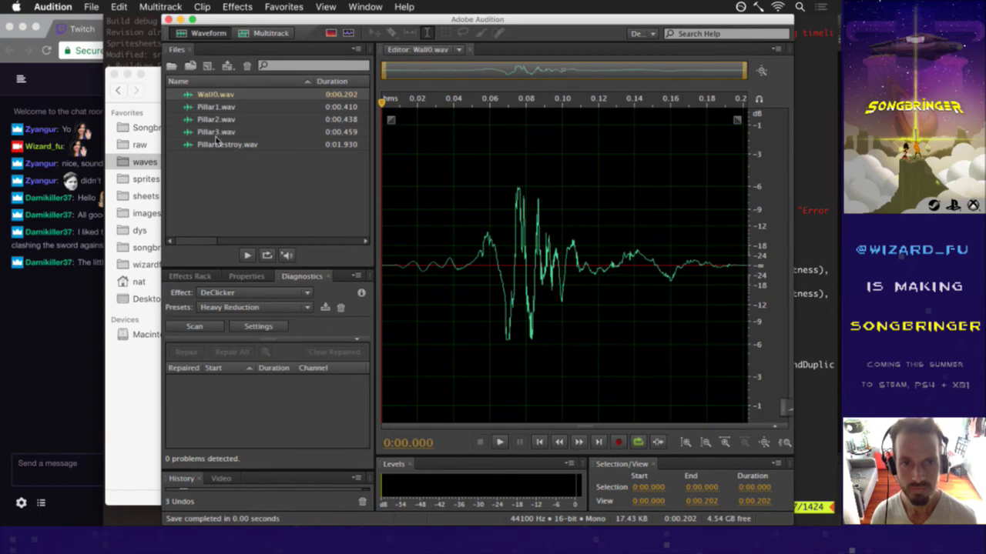
Open Pillar1.wav in the editor, play it, and fit its full waveform with no range selected
{"action": "double_click", "coordinate": [225, 106]}
{"action": "key", "text": "space"}
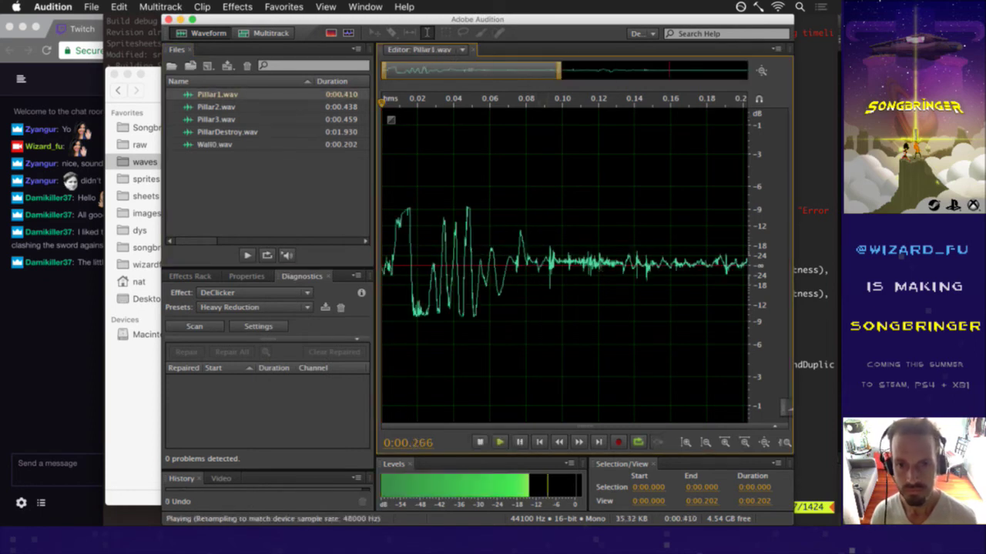
{"action": "left_click_drag", "start_coordinate": [545, 261], "coordinate": [832, 256]}
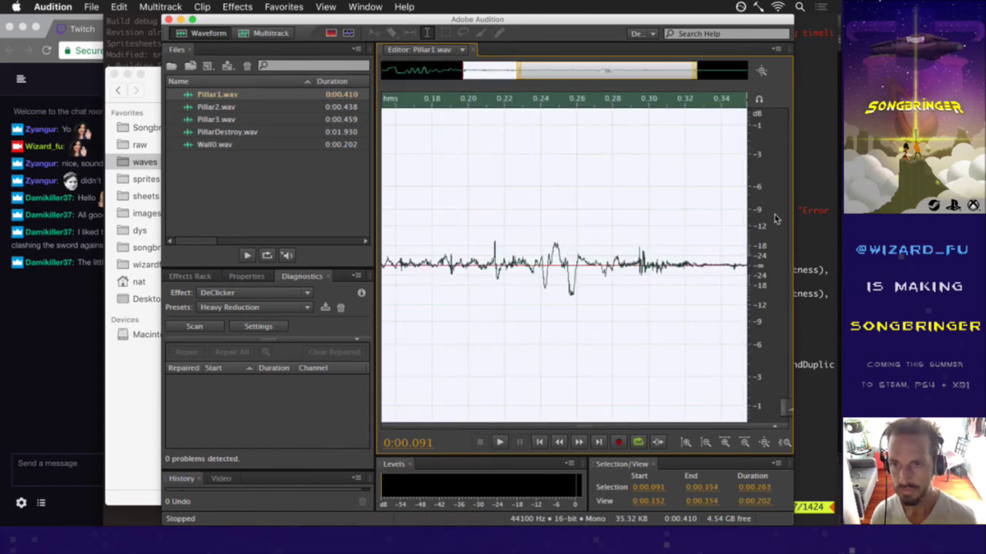
{"action": "left_click_drag", "start_coordinate": [697, 71], "coordinate": [746, 71]}
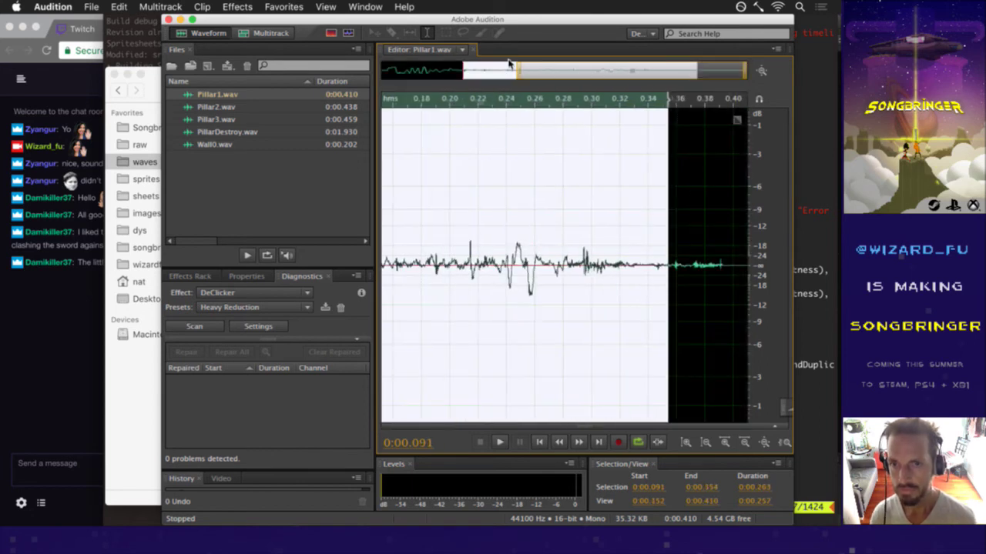
{"action": "left_click", "coordinate": [466, 77]}
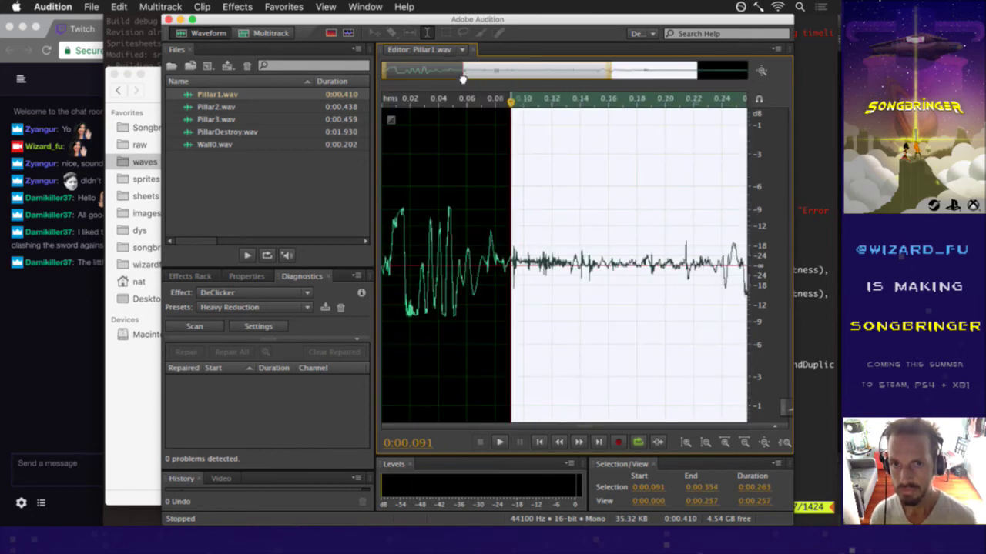
{"action": "left_click", "coordinate": [761, 71]}
{"action": "left_click", "coordinate": [653, 254]}
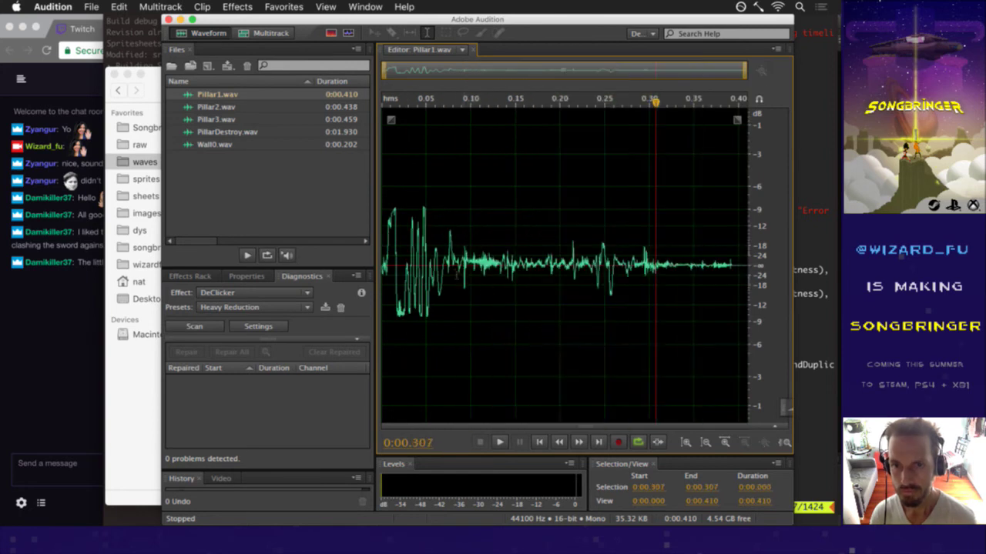
Try trimming Pillar1.wav to its first 0.090 s with a faded end, and undo both edits
{"action": "left_click_drag", "start_coordinate": [461, 261], "coordinate": [776, 263]}
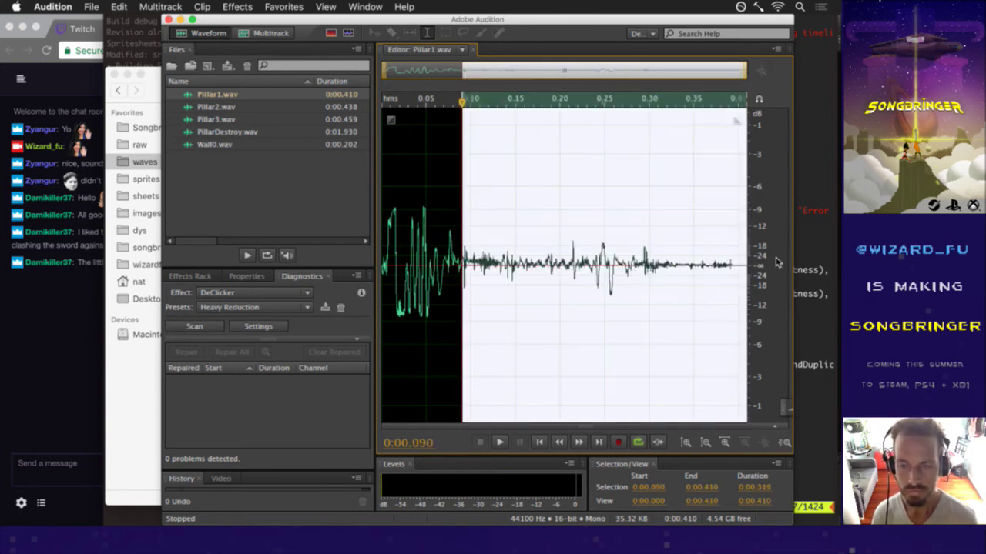
{"action": "key", "text": "Delete"}
{"action": "left_click_drag", "start_coordinate": [737, 121], "coordinate": [589, 84]}
{"action": "key", "text": "space"}
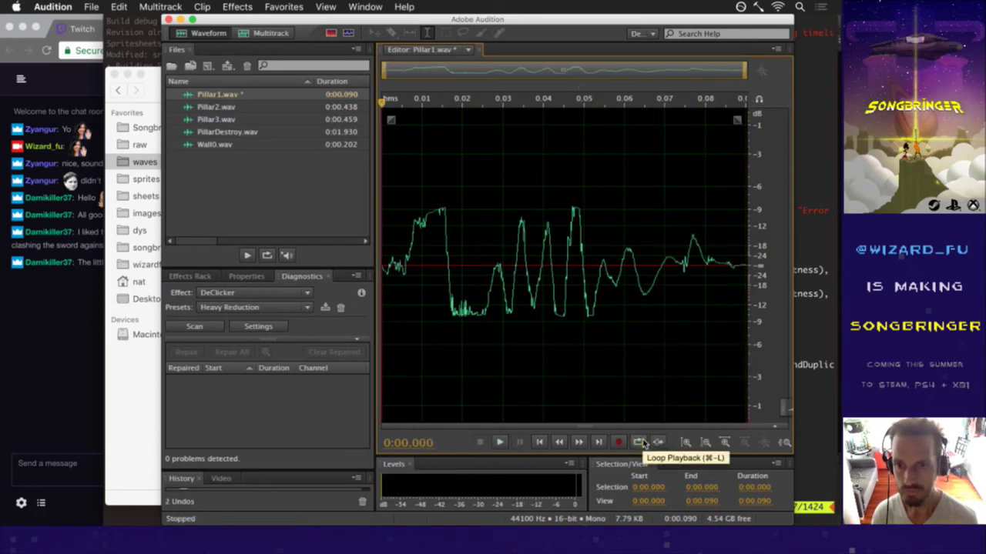
{"action": "key", "text": "super+z"}
{"action": "key", "text": "super+z"}
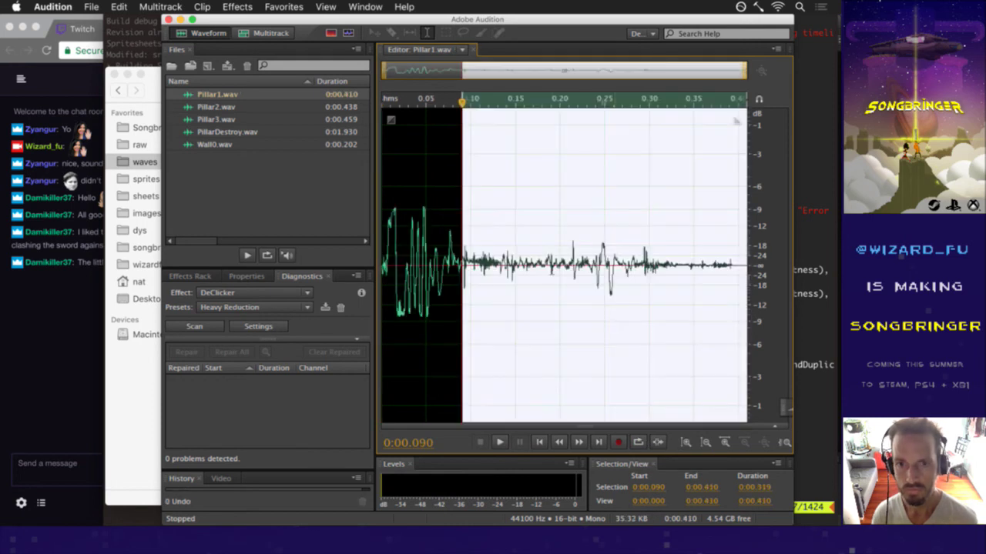
Trim Pillar1.wav to its first 0.213 s, play it from the start, and fade out its end
{"action": "left_click_drag", "start_coordinate": [459, 261], "coordinate": [572, 264]}
{"action": "key", "text": "Delete"}
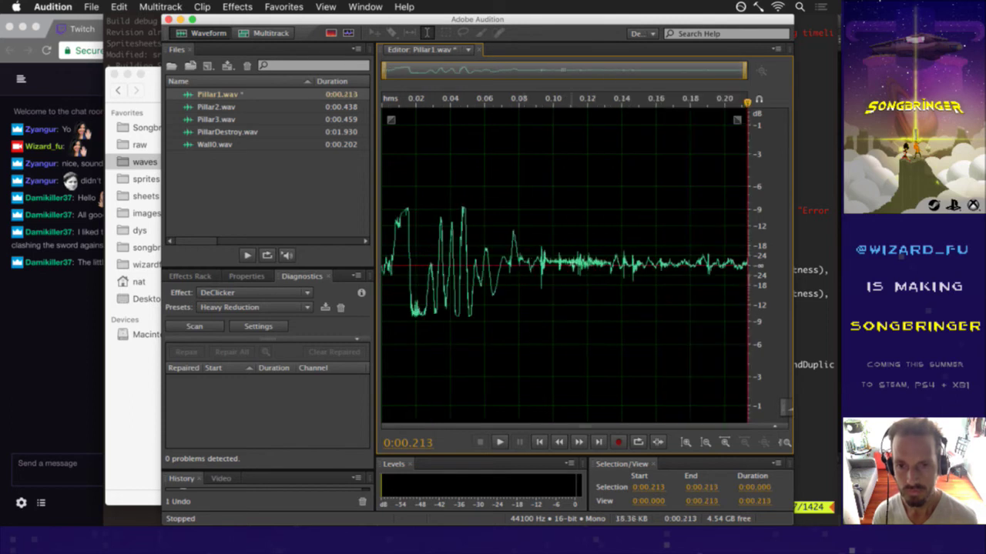
{"action": "left_click", "coordinate": [454, 261]}
{"action": "key", "text": "space"}
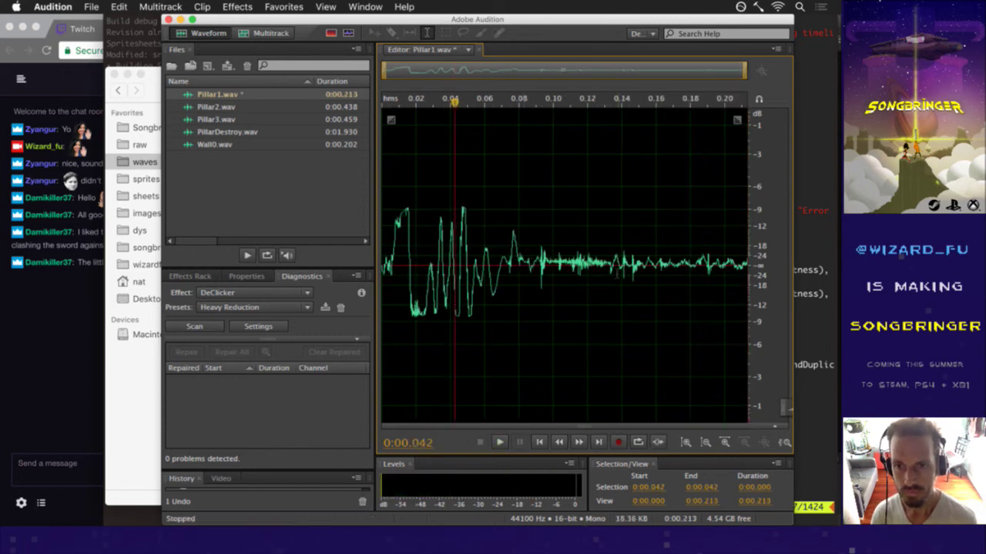
{"action": "key", "text": "Home"}
{"action": "key", "text": "space"}
{"action": "left_click_drag", "start_coordinate": [739, 117], "coordinate": [389, 77]}
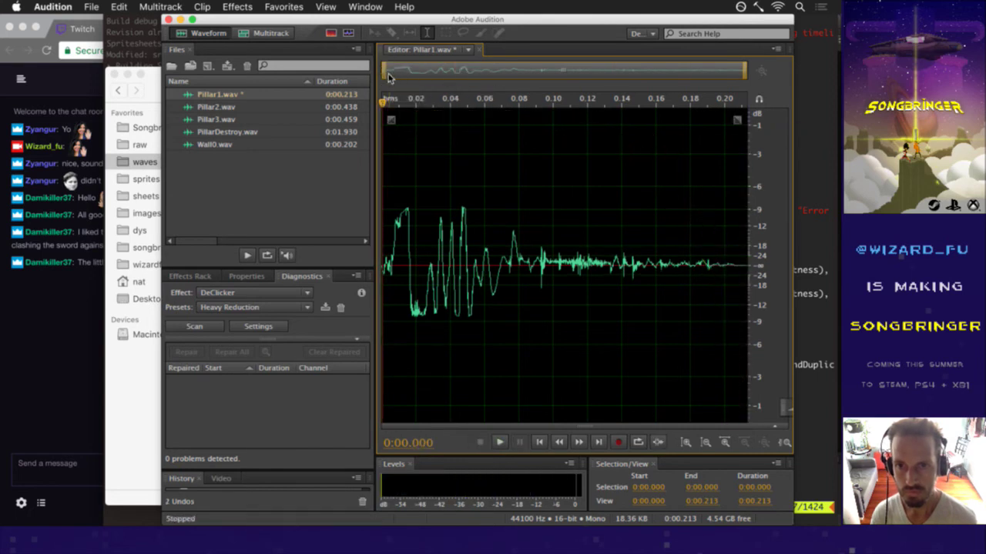
Try trimming Pillar1.wav to its first 0.145 s with a faded end, undo both edits, and clear the selection
{"action": "key", "text": "space"}
{"action": "left_click_drag", "start_coordinate": [631, 262], "coordinate": [779, 259]}
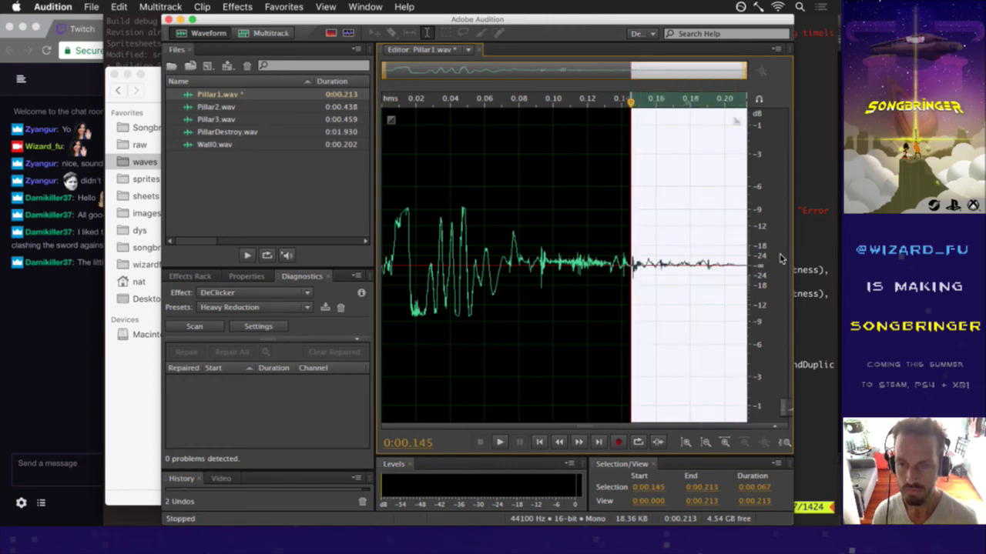
{"action": "key", "text": "Delete"}
{"action": "left_click_drag", "start_coordinate": [738, 120], "coordinate": [454, 99]}
{"action": "key", "text": "space"}
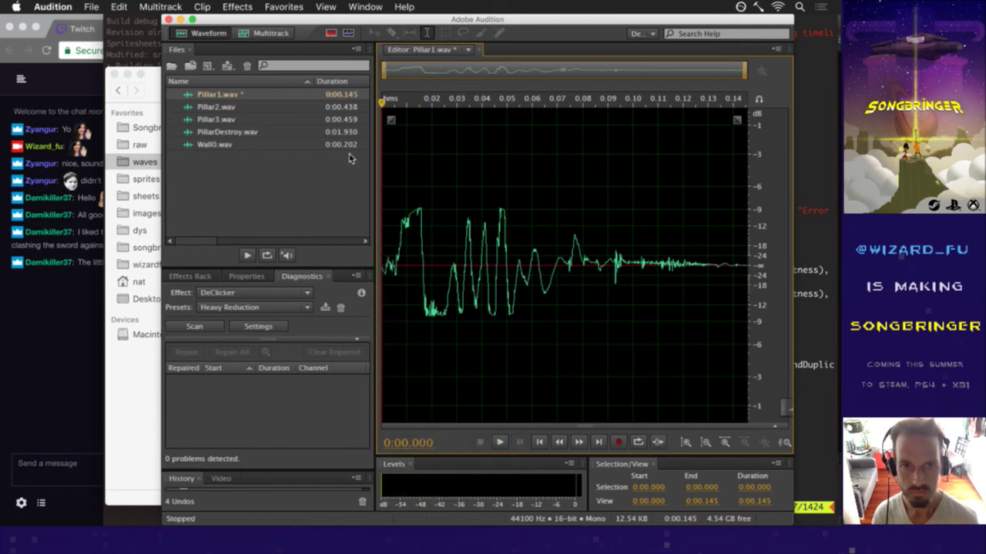
{"action": "key", "text": "super+z"}
{"action": "key", "text": "super+z"}
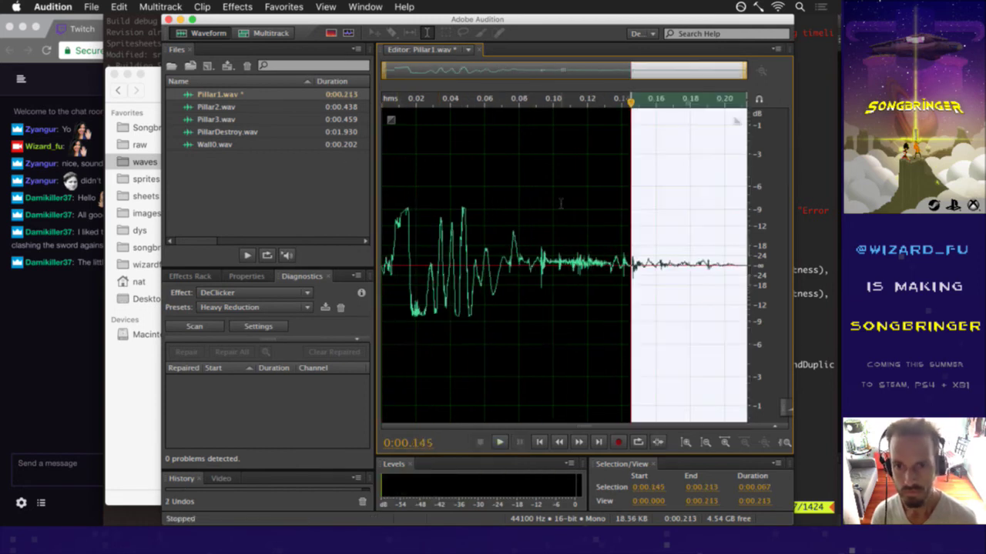
{"action": "left_click", "coordinate": [388, 230]}
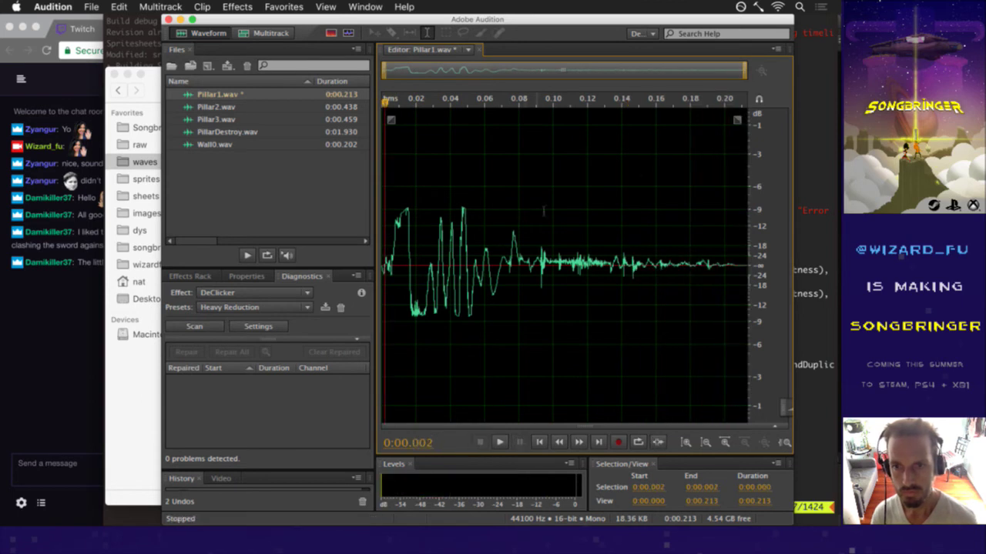
Save the trimmed Pillar1 sound as Wall1.wav in /Songbringer/raw/waves, keeping the Wave PCM format
{"action": "left_click", "coordinate": [91, 6]}
{"action": "left_click", "coordinate": [147, 166]}
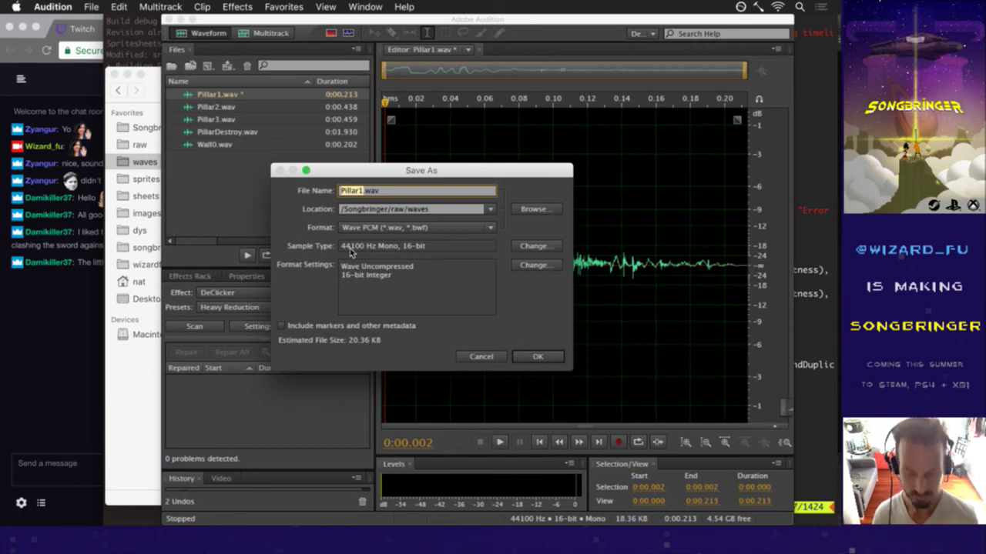
{"action": "type", "text": "Wall"}
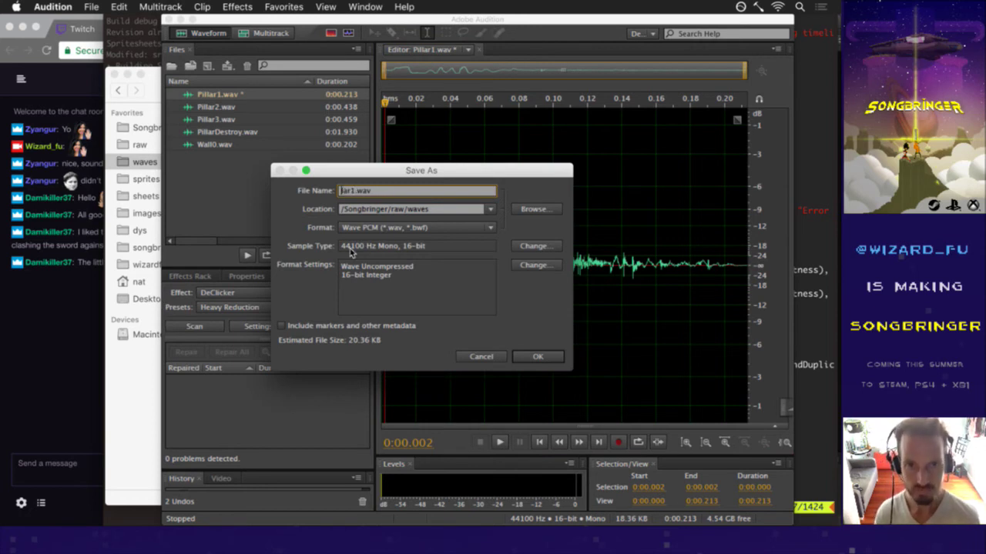
{"action": "type", "text": "all0"}
{"action": "key", "text": "BackSpace"}
{"action": "key", "text": "BackSpace"}
{"action": "key", "text": "BackSpace"}
{"action": "type", "text": "ll"}
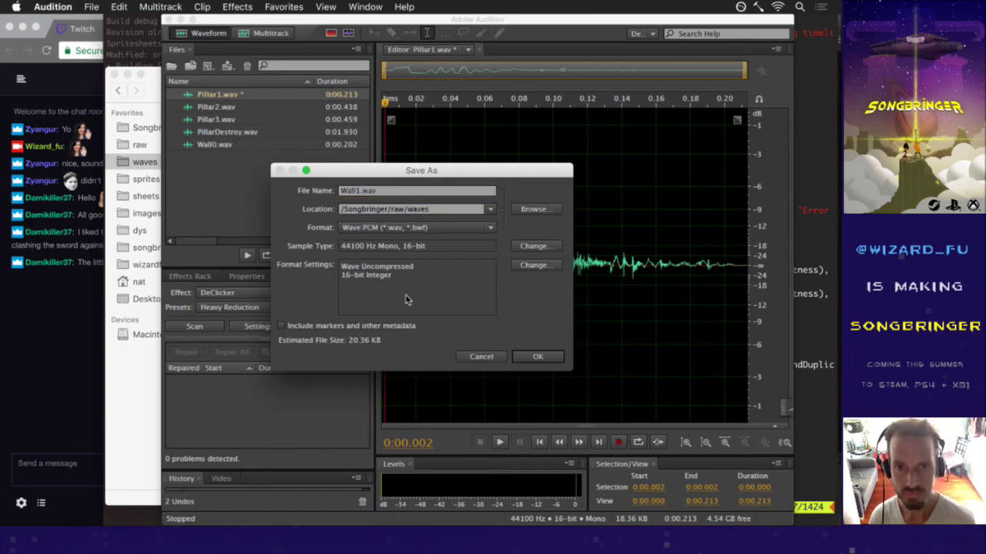
{"action": "left_click", "coordinate": [526, 356]}
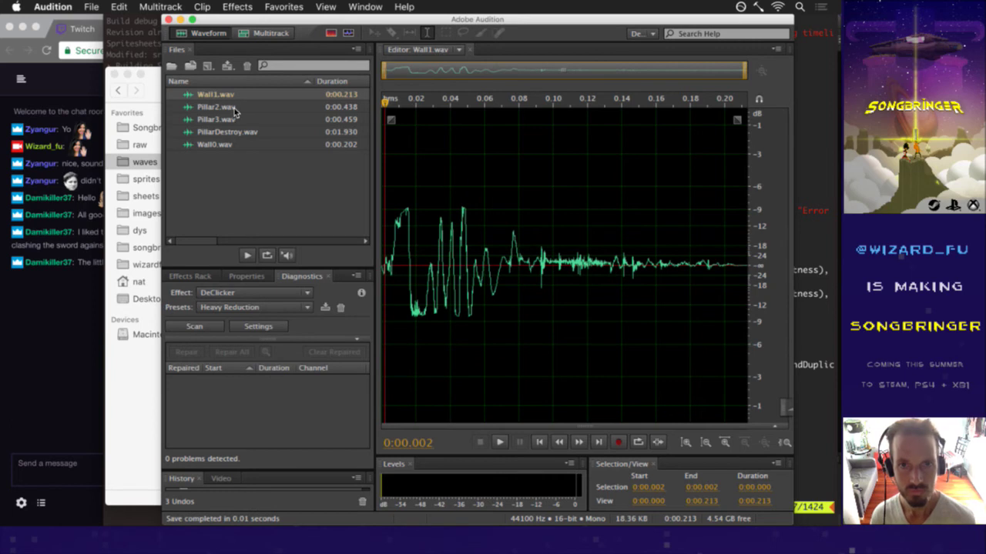
Open Pillar2.wav in the editor and play it
{"action": "left_click", "coordinate": [235, 109]}
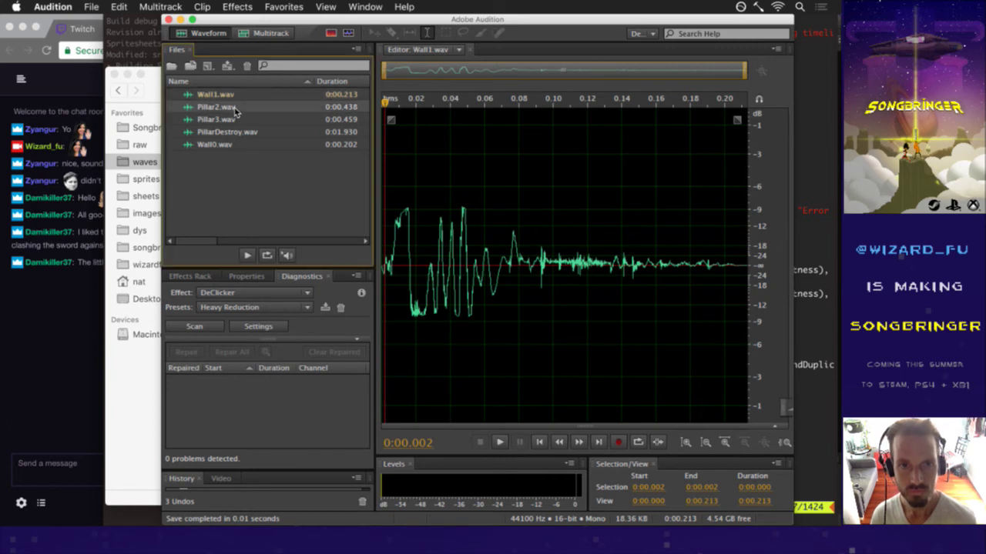
{"action": "key", "text": "space"}
{"action": "key", "text": "space"}
Try trimming Pillar2.wav to its first 0.104 s with a faded end, play the result, and undo the edits
{"action": "left_click_drag", "start_coordinate": [558, 266], "coordinate": [822, 243]}
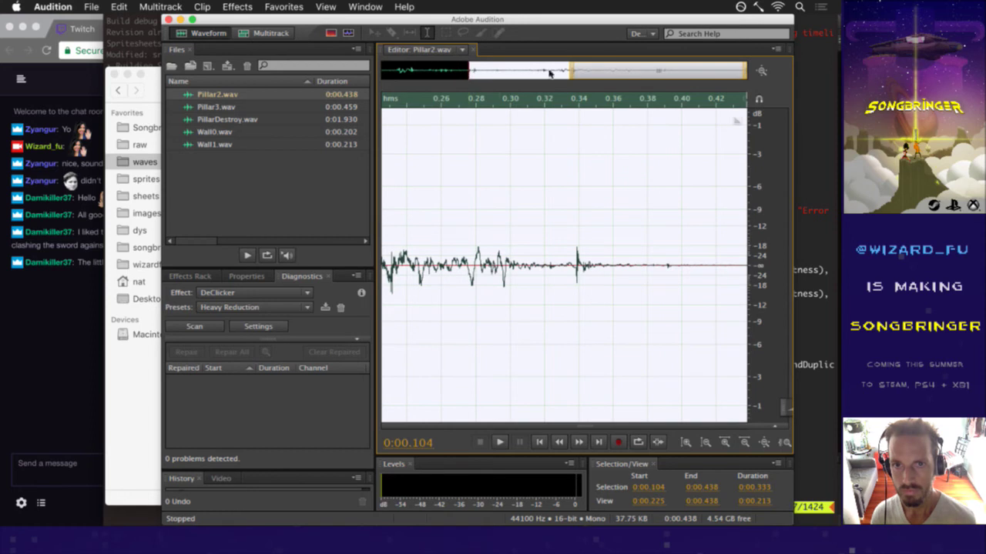
{"action": "left_click_drag", "start_coordinate": [570, 75], "coordinate": [141, 80]}
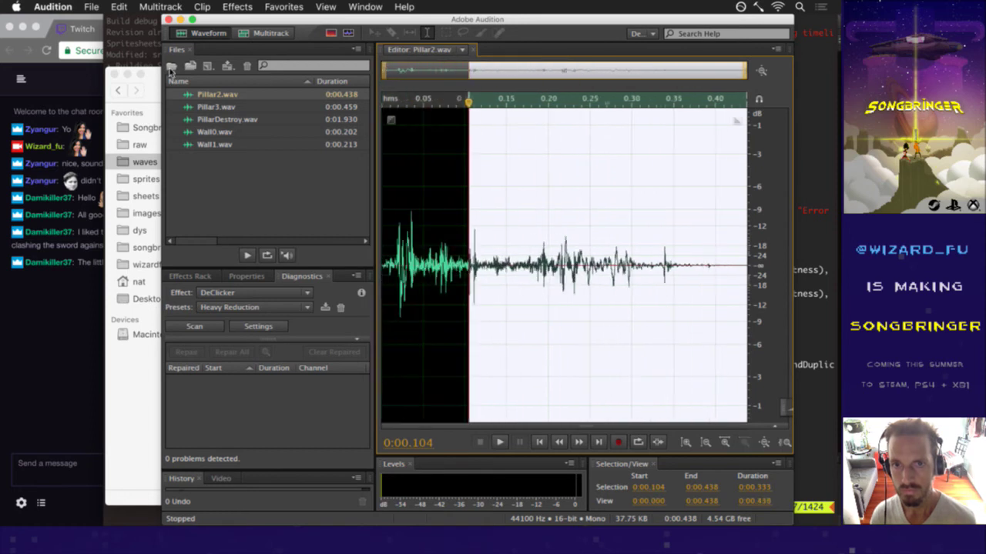
{"action": "key", "text": "Delete"}
{"action": "left_click_drag", "start_coordinate": [739, 120], "coordinate": [462, 77]}
{"action": "key", "text": "space"}
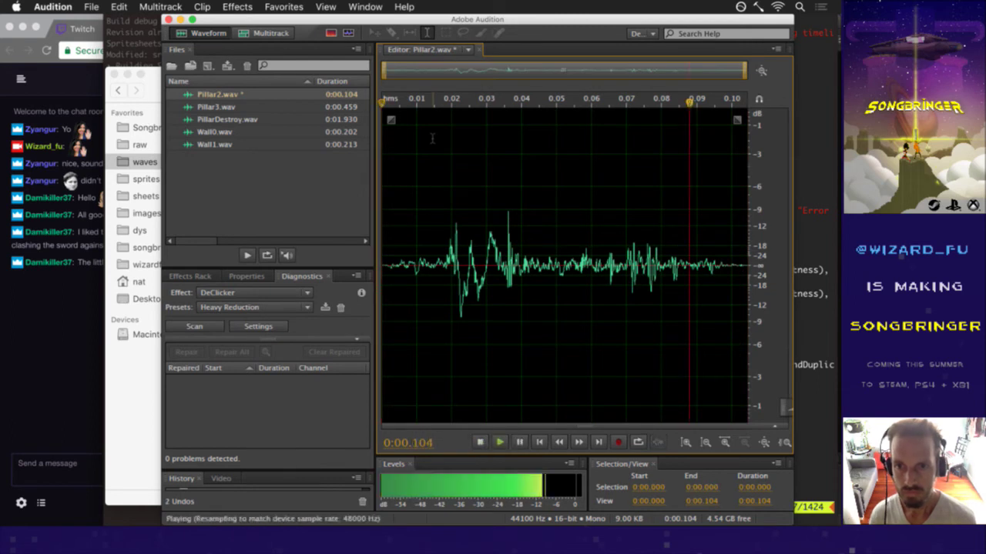
{"action": "key", "text": "super+z"}
{"action": "left_click_drag", "start_coordinate": [737, 120], "coordinate": [508, 105]}
{"action": "key", "text": "space"}
{"action": "key", "text": "super+z"}
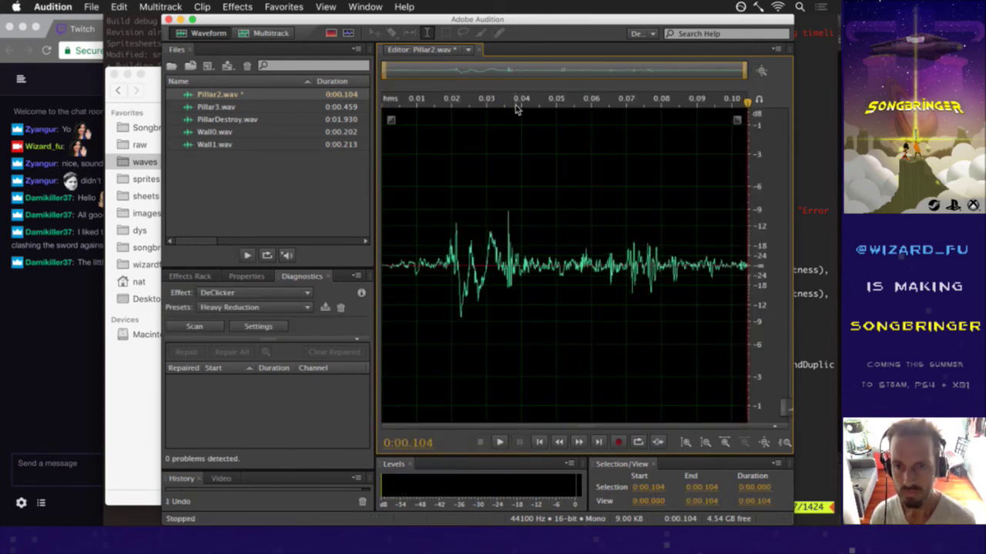
{"action": "key", "text": "super+z"}
Trim Pillar2.wav to its first 0.191 s, fade out its end, and play the result
{"action": "left_click_drag", "start_coordinate": [467, 217], "coordinate": [541, 220]}
{"action": "key", "text": "Delete"}
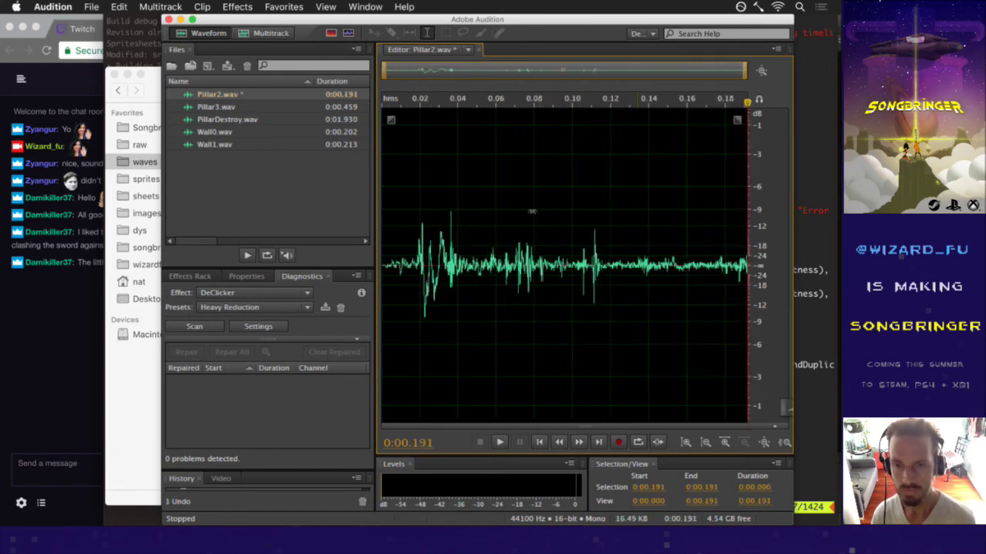
{"action": "left_click_drag", "start_coordinate": [738, 120], "coordinate": [450, 119]}
{"action": "key", "text": "space"}
{"action": "key", "text": "space"}
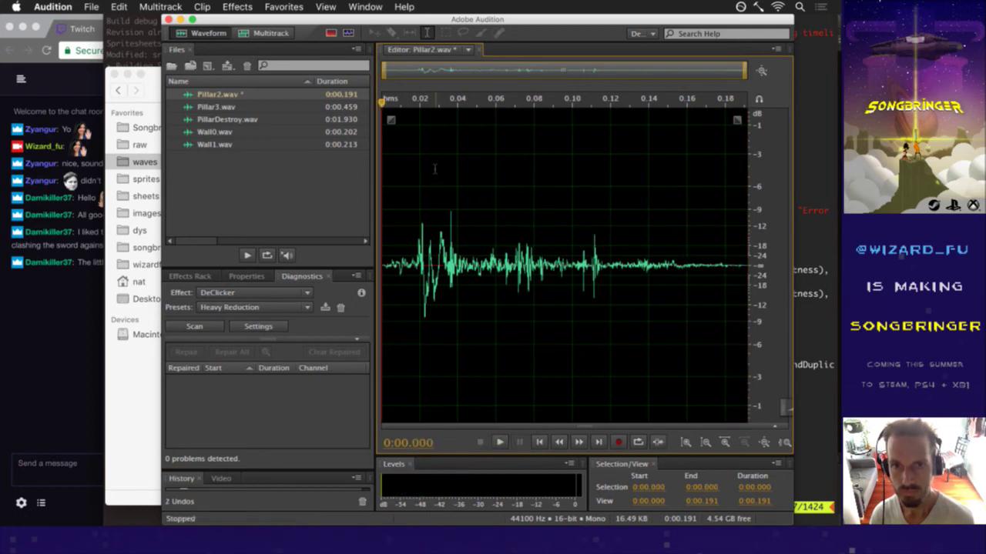
Save the trimmed Pillar2 sound as Wall2.wav in /Songbringer/raw/waves, keeping the Wave PCM format
{"action": "left_click", "coordinate": [91, 6]}
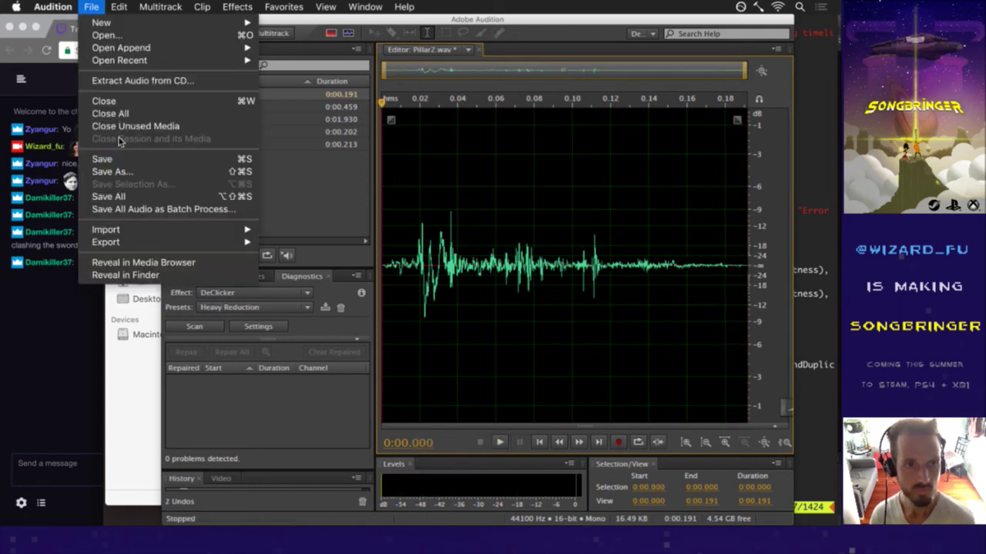
{"action": "left_click", "coordinate": [131, 174]}
{"action": "key", "text": "Left"}
{"action": "key", "text": "Delete"}
{"action": "key", "text": "Delete"}
{"action": "key", "text": "Delete"}
{"action": "key", "text": "Delete"}
{"action": "key", "text": "Delete"}
{"action": "key", "text": "Delete"}
{"action": "type", "text": "all"}
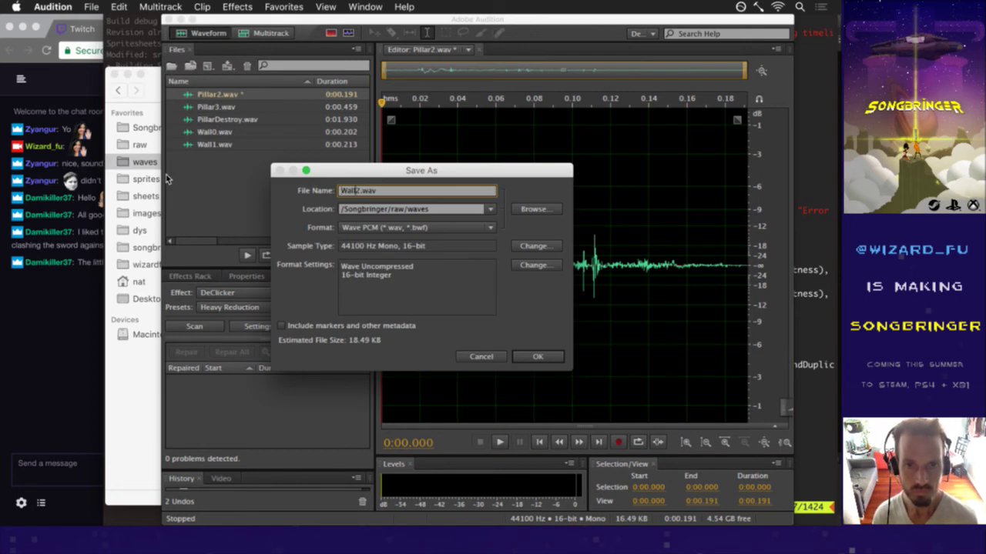
{"action": "key", "text": "Return"}
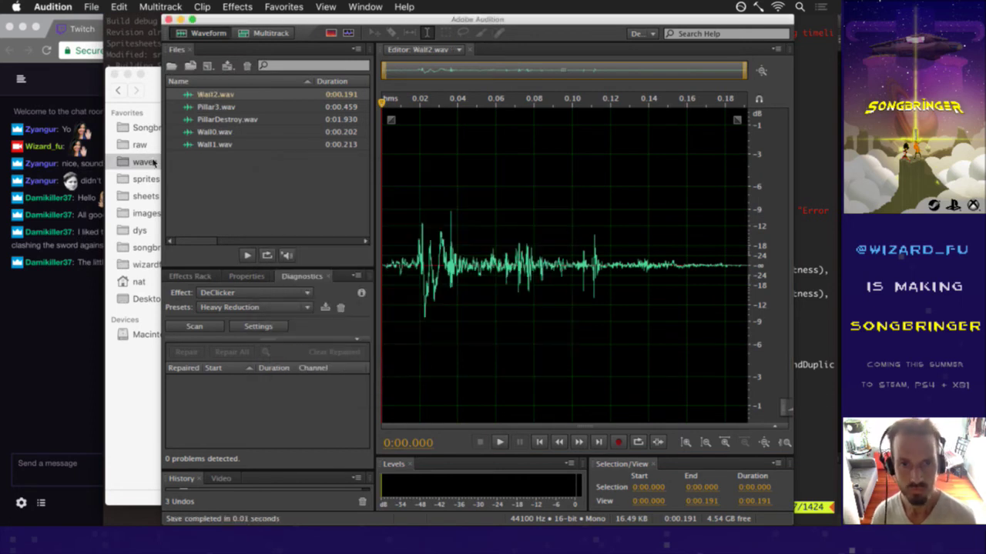
Open Pillar3.wav in the editor, fit its full waveform in view, and play it
{"action": "double_click", "coordinate": [235, 119]}
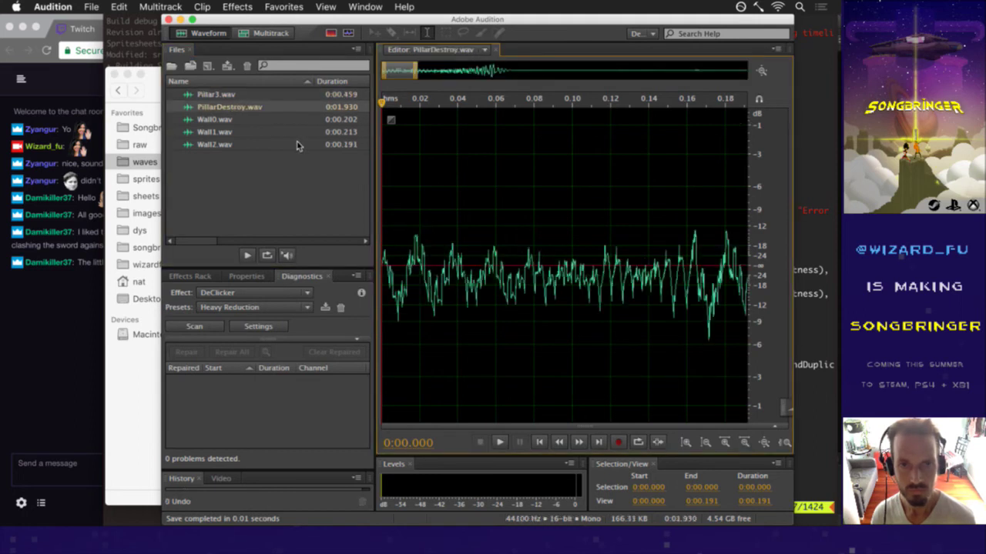
{"action": "left_click", "coordinate": [230, 96]}
{"action": "double_click", "coordinate": [230, 95]}
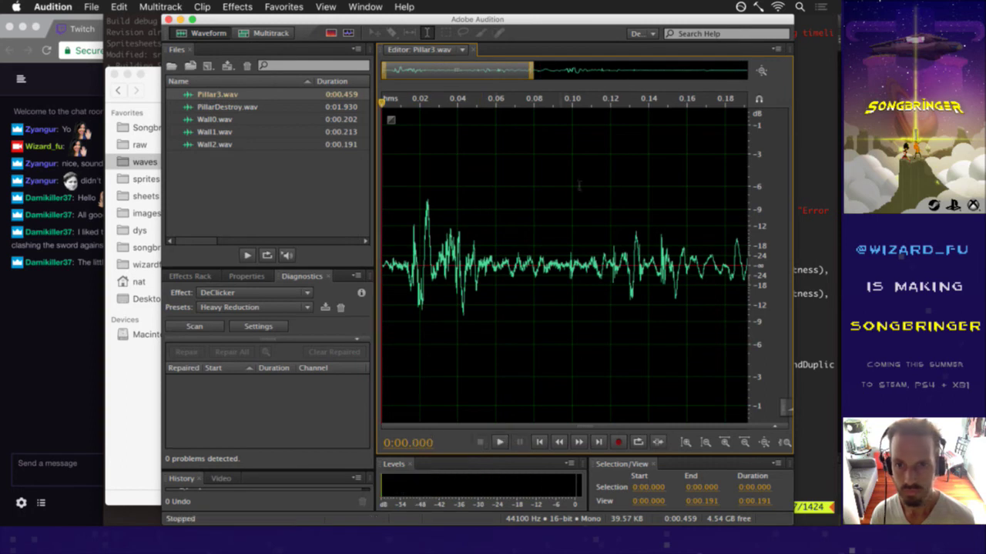
{"action": "left_click", "coordinate": [761, 70]}
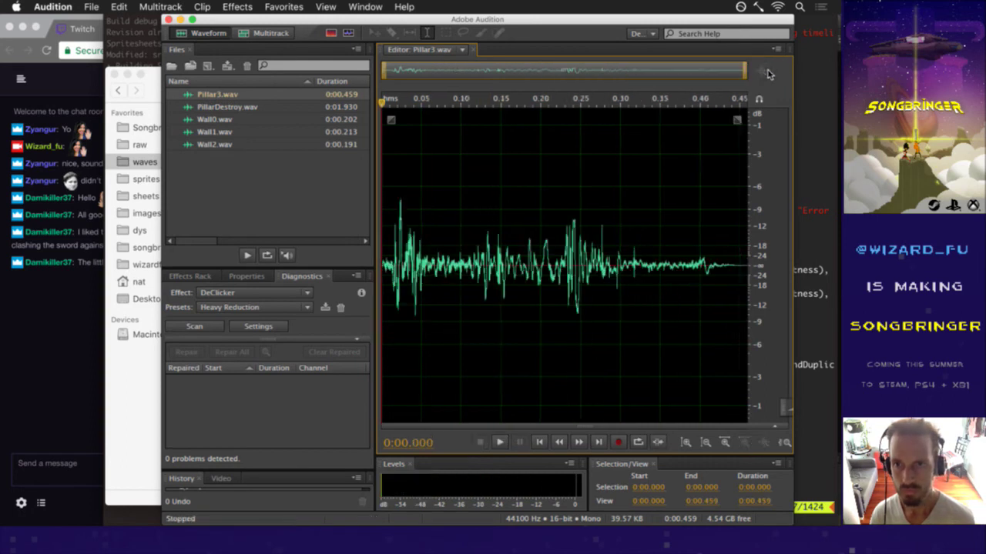
{"action": "key", "text": "space"}
{"action": "key", "text": "space"}
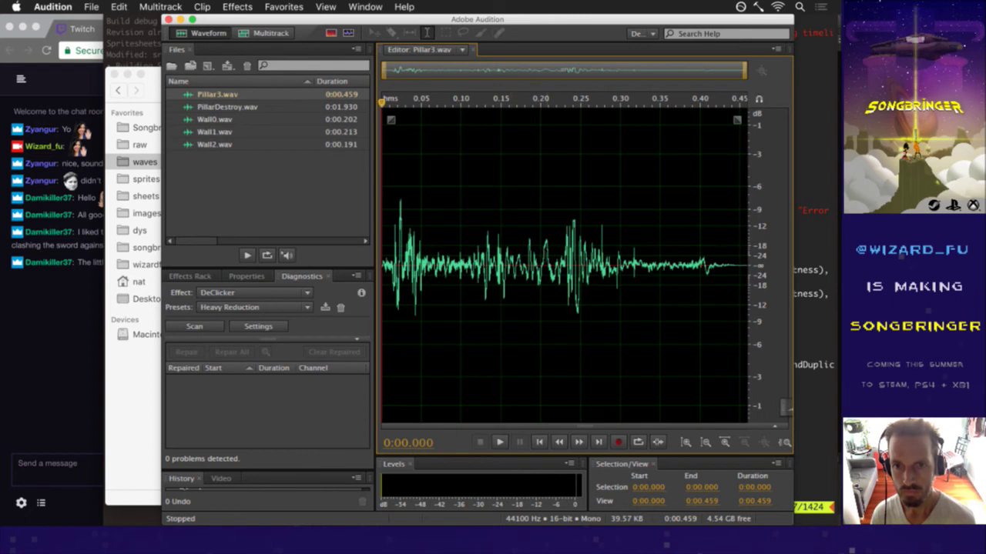
Trim Pillar3.wav to its first 0.228 s, fade out its end, and play the result
{"action": "left_click_drag", "start_coordinate": [562, 259], "coordinate": [807, 252]}
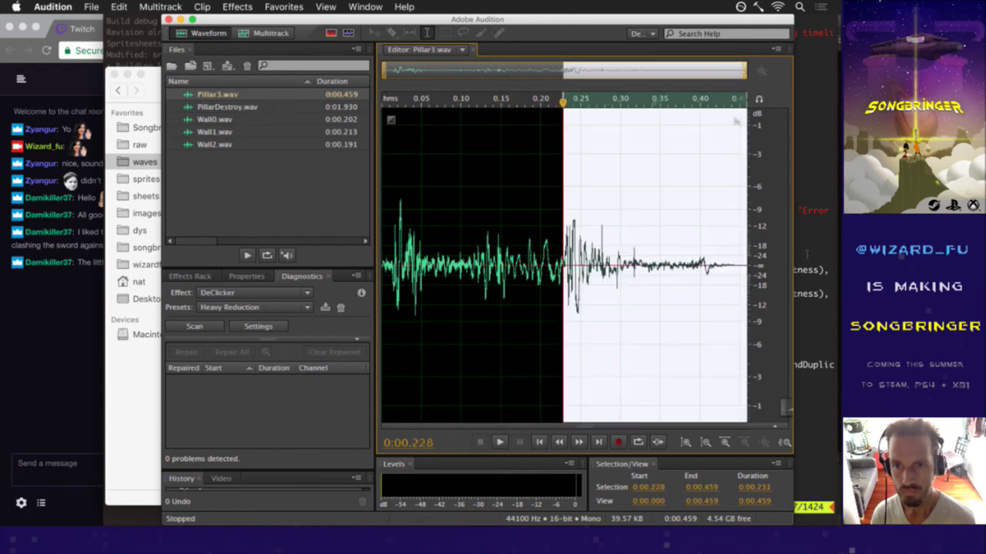
{"action": "key", "text": "Delete"}
{"action": "key", "text": "space"}
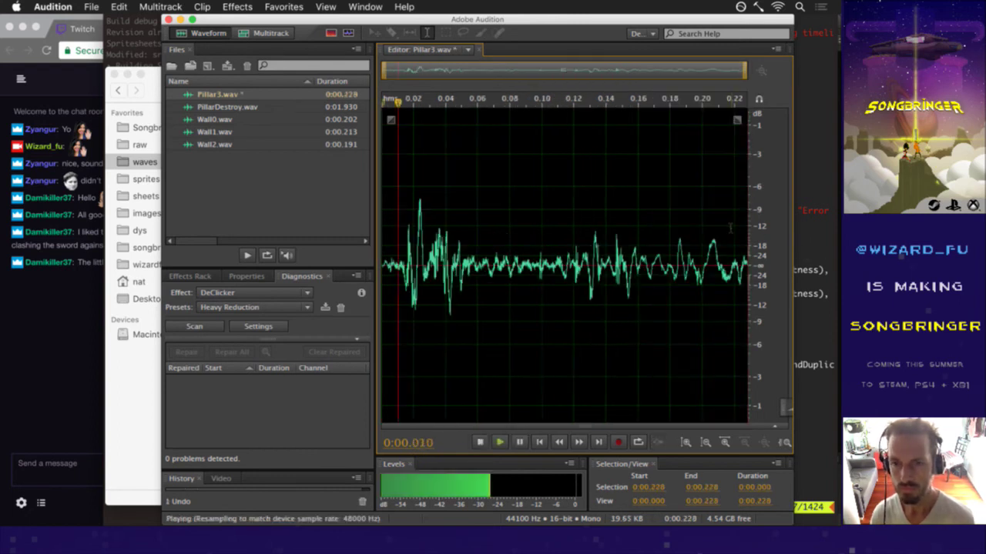
{"action": "left_click_drag", "start_coordinate": [736, 121], "coordinate": [562, 129]}
{"action": "key", "text": "space"}
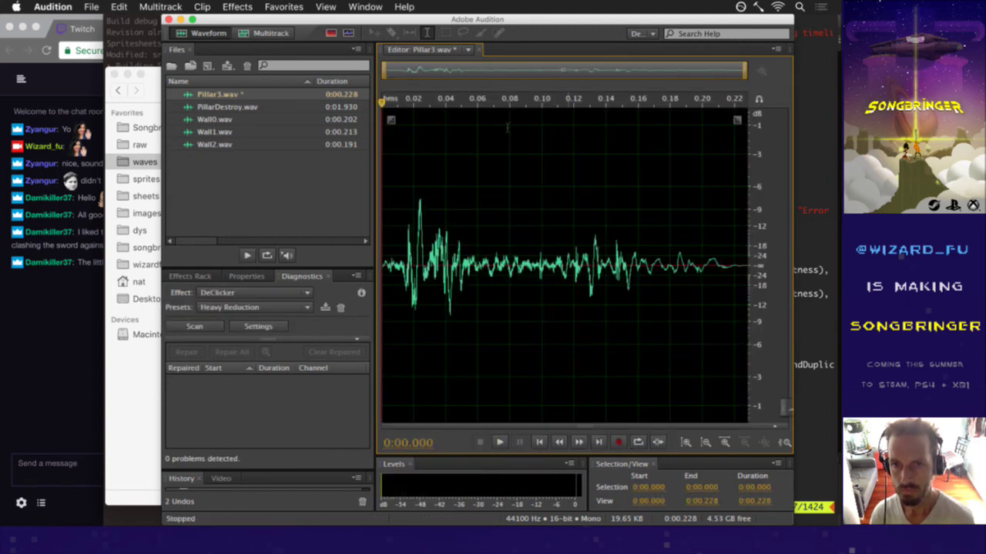
Save the trimmed Pillar3 sound as Wall3.wav in /Songbringer/raw/waves, keeping the Wave PCM format
{"action": "left_click", "coordinate": [92, 7]}
{"action": "left_click", "coordinate": [134, 174]}
{"action": "key", "text": "Right"}
{"action": "key", "text": "BackSpace"}
{"action": "key", "text": "BackSpace"}
{"action": "key", "text": "BackSpace"}
{"action": "key", "text": "BackSpace"}
{"action": "key", "text": "BackSpace"}
{"action": "key", "text": "BackSpace"}
{"action": "key", "text": "BackSpace"}
{"action": "type", "text": "Wall3"}
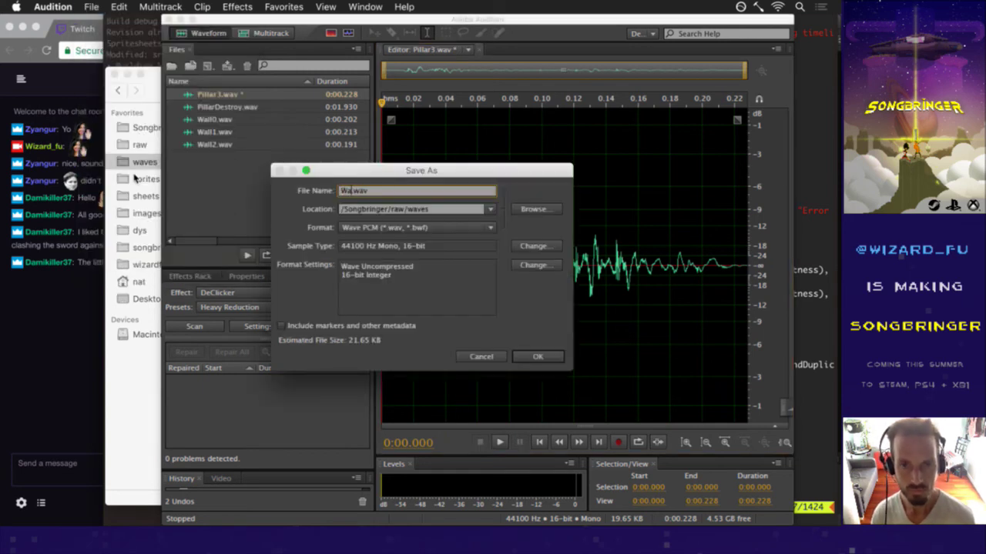
{"action": "key", "text": "Return"}
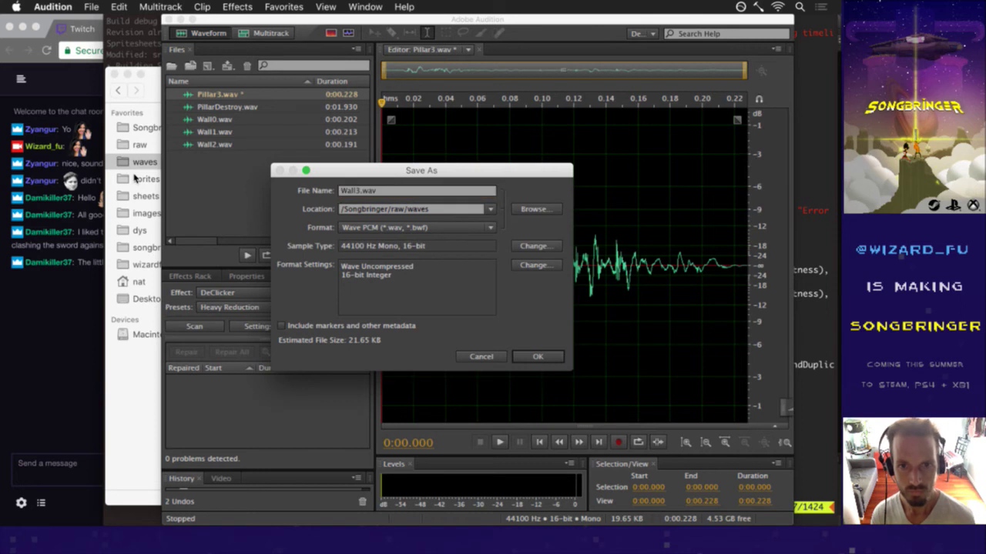
{"action": "key", "text": "space"}
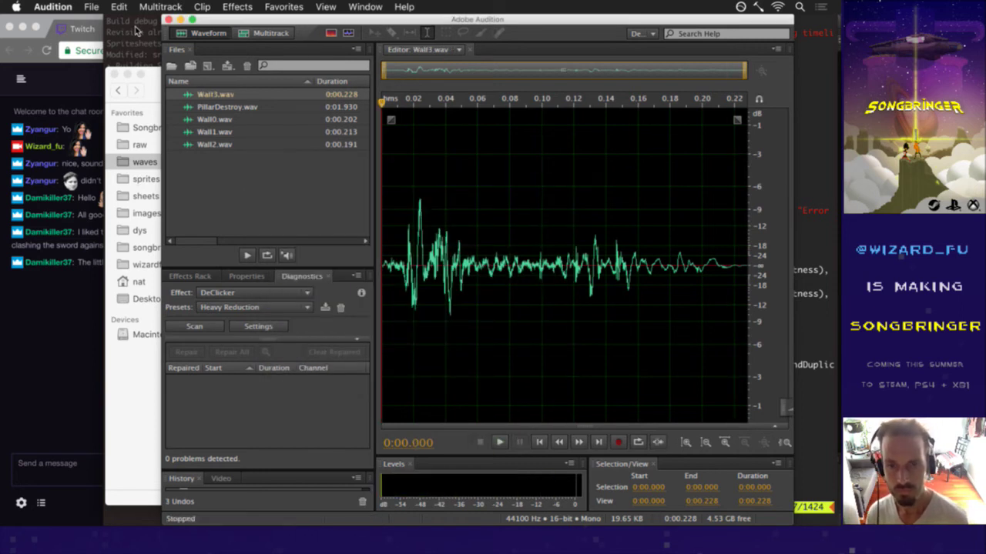
Switch to iTerm2, find Common.txt through the tag search, and view the file from its first line
{"action": "key", "text": "super+Tab"}
{"action": "key", "text": "super+Tab"}
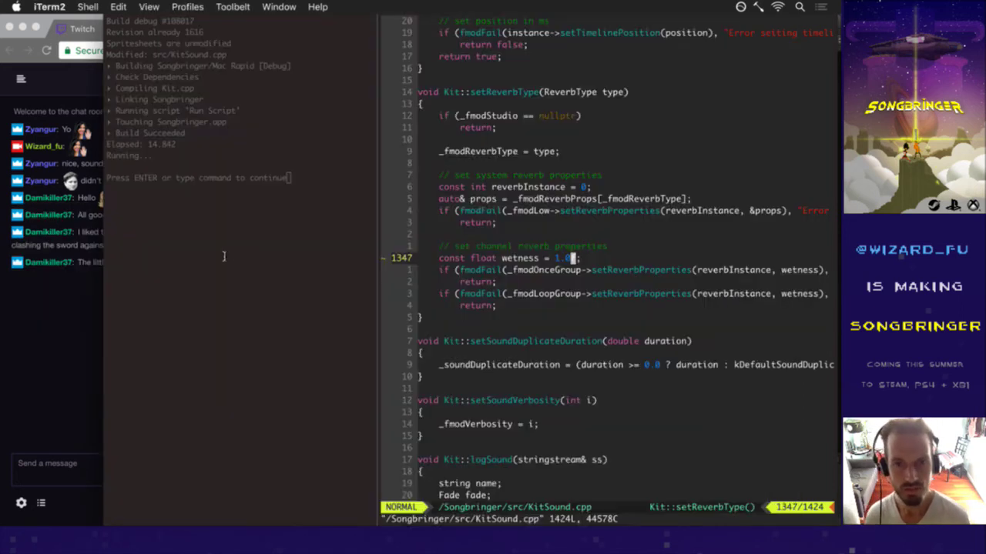
{"action": "type", "text": "tconst"}
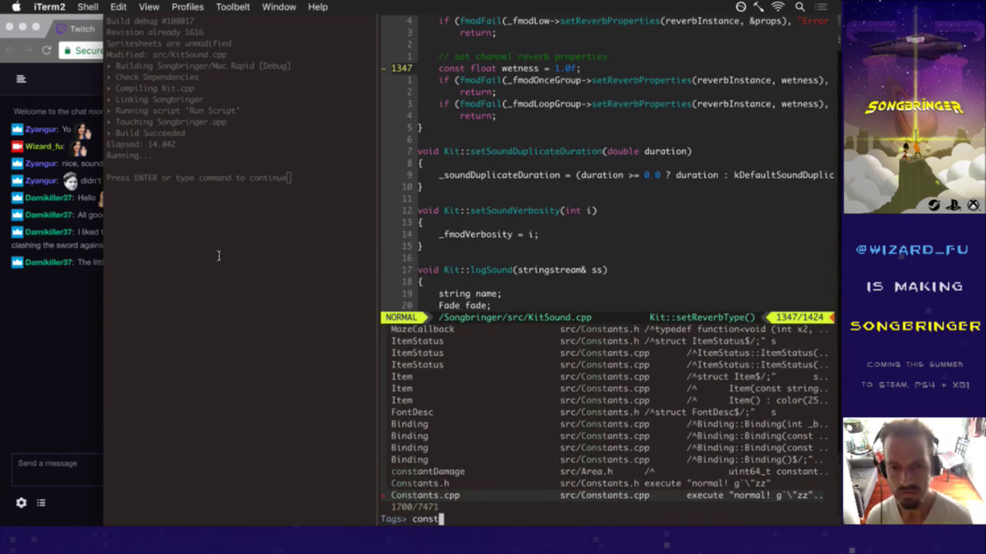
{"action": "key", "text": "BackSpace"}
{"action": "key", "text": "BackSpace"}
{"action": "key", "text": "BackSpace"}
{"action": "type", "text": "mm"}
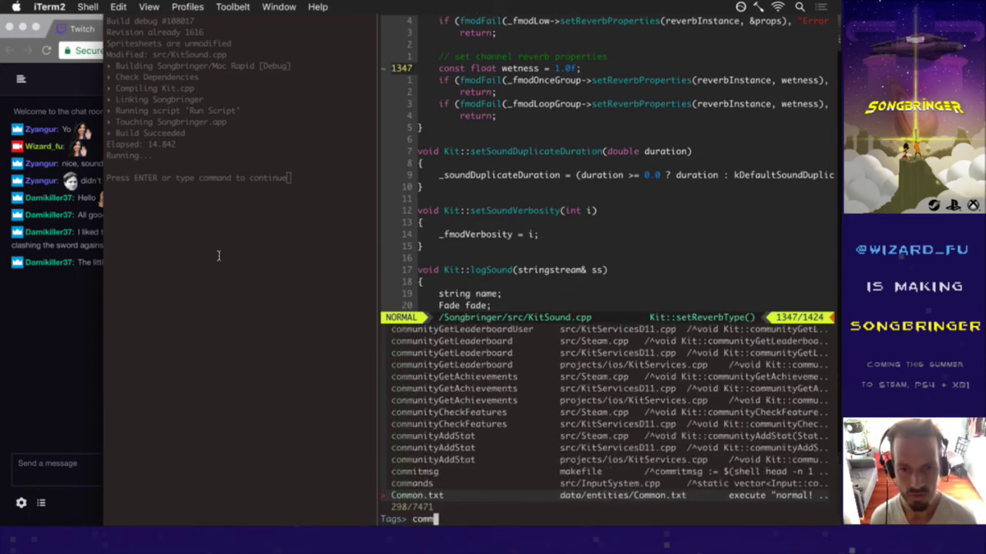
{"action": "key", "text": "Return"}
{"action": "key", "text": "g"}
{"action": "key", "text": "g"}
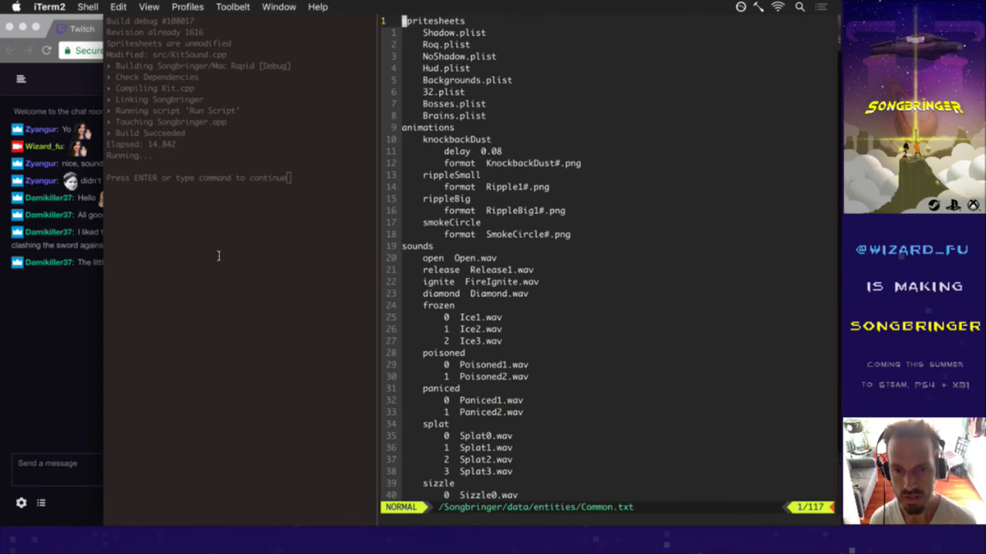
Open data/entities/Static.txt through the tag search and go to the Bounce0.wav entry under the hurt sounds
{"action": "type", "text": "tstatic"}
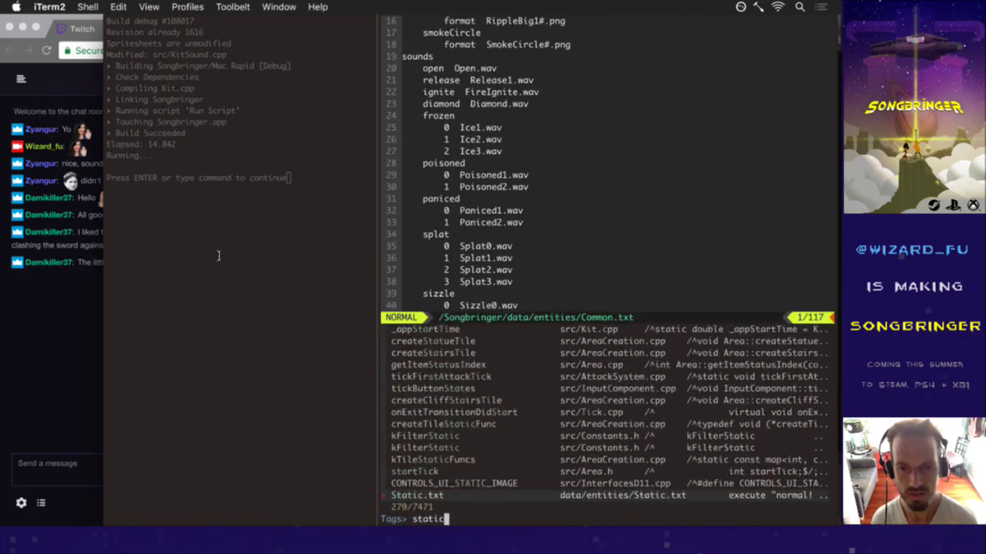
{"action": "key", "text": "Return"}
{"action": "key", "text": "ctrl+6"}
{"action": "key", "text": "j"}
{"action": "key", "text": "j"}
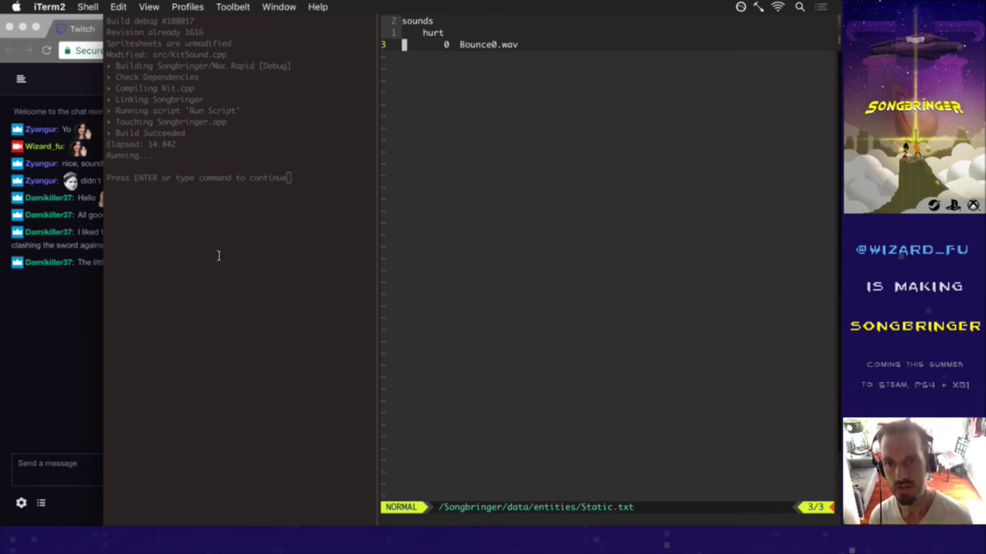
Replace the Bounce0.wav file name in hurt sound entry 0 with Wall0.wav
{"action": "key", "text": "A"}
{"action": "key", "text": "BackSpace"}
{"action": "key", "text": "BackSpace"}
{"action": "key", "text": "BackSpace"}
{"action": "key", "text": "BackSpace"}
{"action": "key", "text": "BackSpace"}
{"action": "key", "text": "BackSpace"}
{"action": "key", "text": "BackSpace"}
{"action": "key", "text": "BackSpace"}
{"action": "key", "text": "BackSpace"}
{"action": "key", "text": "BackSpace"}
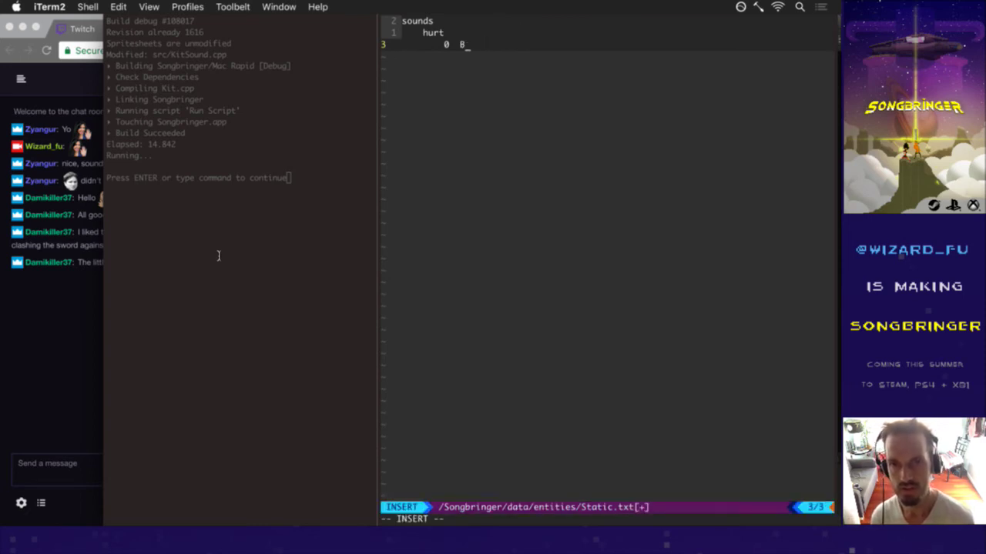
{"action": "key", "text": "BackSpace"}
{"action": "type", "text": "Wall0.wav"}
{"action": "key", "text": "Escape"}
Duplicate the Wall0.wav hurt entry three times, number the copies 1, 2 and 3, and save the file
{"action": "key", "text": "y"}
{"action": "key", "text": "y"}
{"action": "key", "text": "P"}
{"action": "key", "text": "shift+p"}
{"action": "key", "text": "shift+p"}
{"action": "key", "text": "Escape"}
{"action": "key", "text": "j"}
{"action": "key", "text": "r"}
{"action": "key", "text": "1"}
{"action": "key", "text": "j"}
{"action": "key", "text": "ctrl+a"}
{"action": "key", "text": "ctrl+a"}
{"action": "key", "text": "j"}
{"action": "key", "text": "ctrl+a"}
{"action": "key", "text": "ctrl+a"}
{"action": "key", "text": "ctrl+a"}
{"action": "type", "text": ":w"}
{"action": "key", "text": "Return"}
Change the file names of the copied hurt entries to Wall1.wav, Wall2.wav and Wall3.wav to match their numbers
{"action": "key", "text": "l"}
{"action": "key", "text": "l"}
{"action": "key", "text": "k"}
{"action": "key", "text": "l"}
{"action": "key", "text": "l"}
{"action": "key", "text": "l"}
{"action": "key", "text": "k"}
{"action": "key", "text": "k"}
{"action": "key", "text": "l"}
{"action": "key", "text": "j"}
{"action": "key", "text": "r"}
{"action": "type", "text": "1jr2j"}
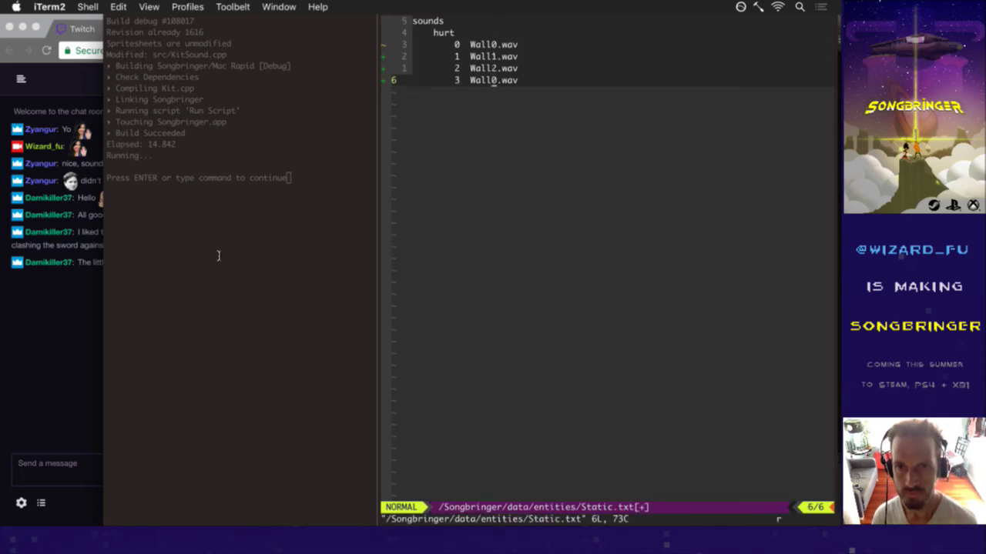
Save Static.txt and rebuild and run the Songbringer debug build
{"action": "type", "text": ":up"}
{"action": "key", "text": "Return"}
{"action": "type", "text": ":up"}
{"action": "key", "text": "Return"}
{"action": "key", "text": "super+alt+Left"}
{"action": "key", "text": "Return"}
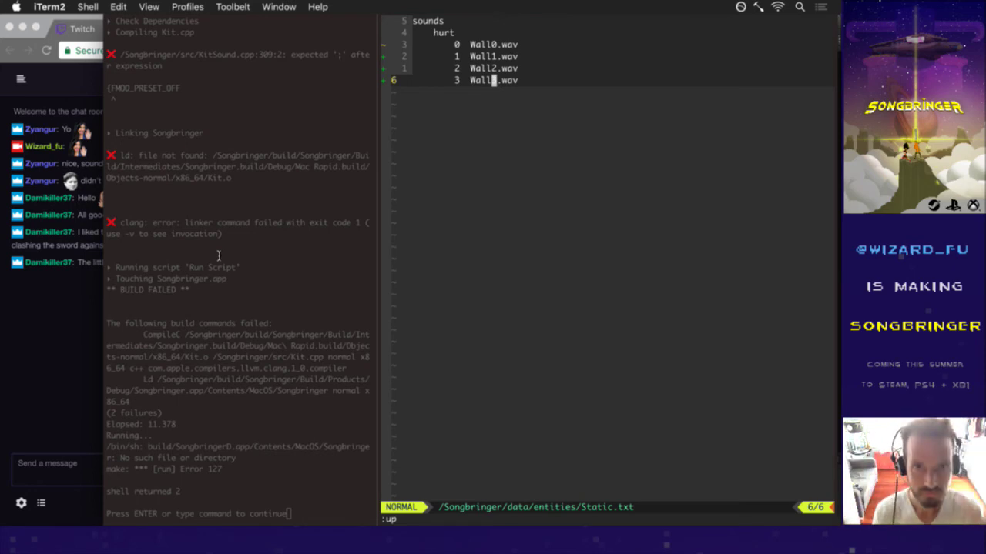
Go back through the open file buffers to src/KitSound.cpp, the file named in the build error
{"action": "key", "text": "super+shift+["}
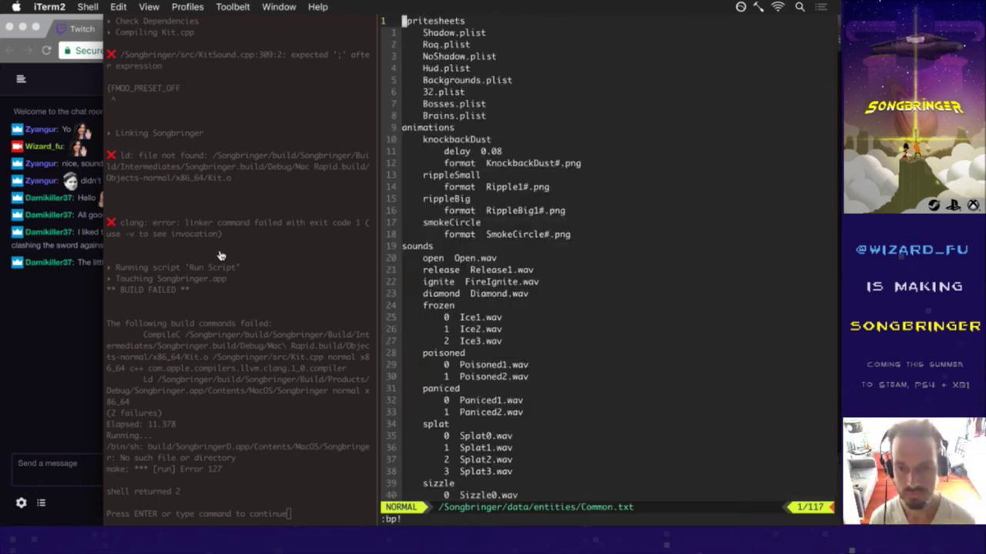
{"action": "key", "text": "super+shift+["}
{"action": "key", "text": "ctrl+n"}
{"action": "key", "text": "ctrl+p"}
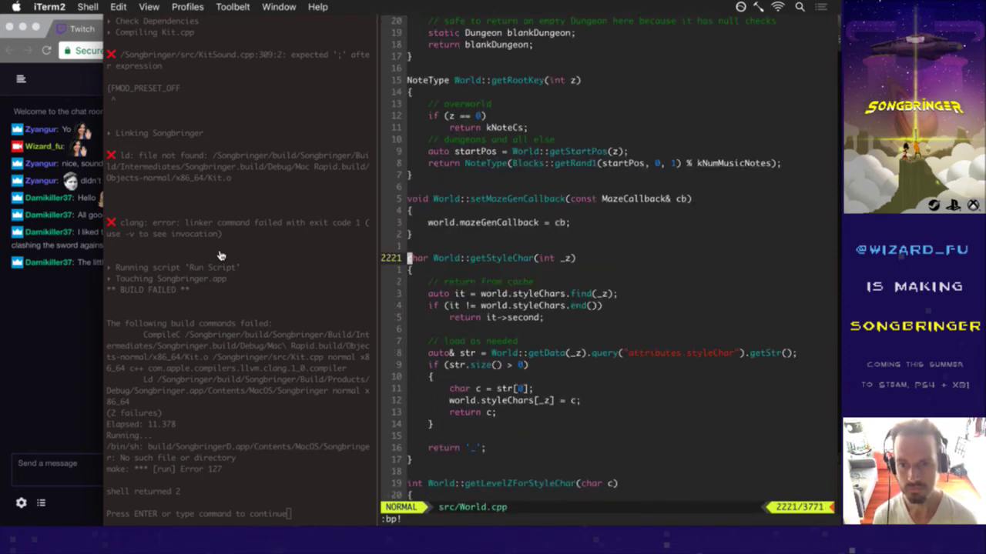
{"action": "key", "text": "ctrl+n"}
{"action": "key", "text": "ctrl+n"}
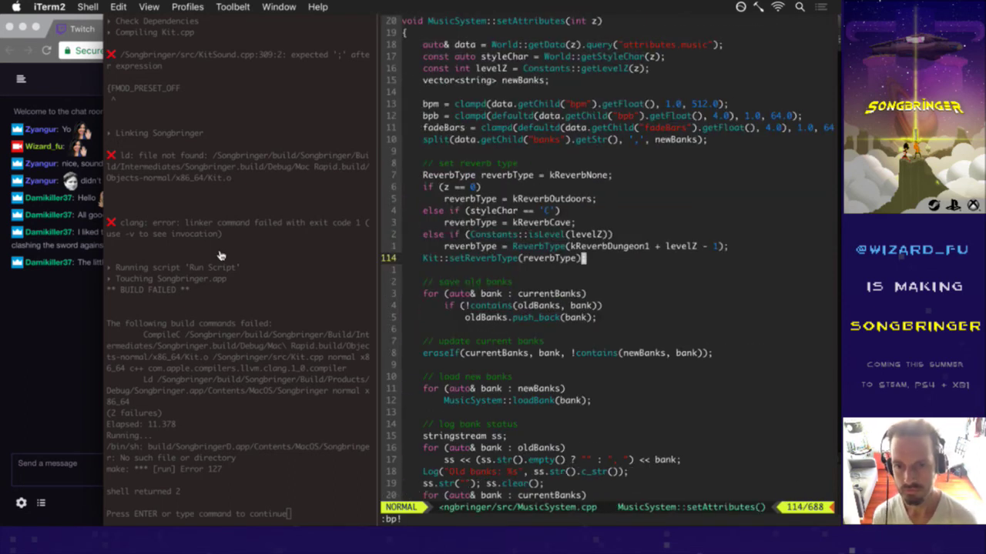
{"action": "key", "text": "ctrl+p"}
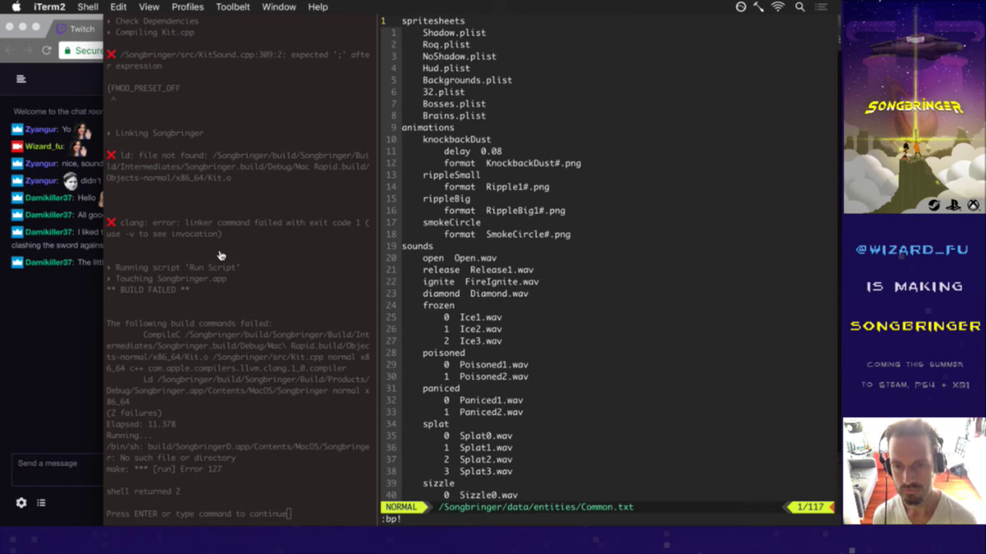
{"action": "key", "text": "ctrl+p"}
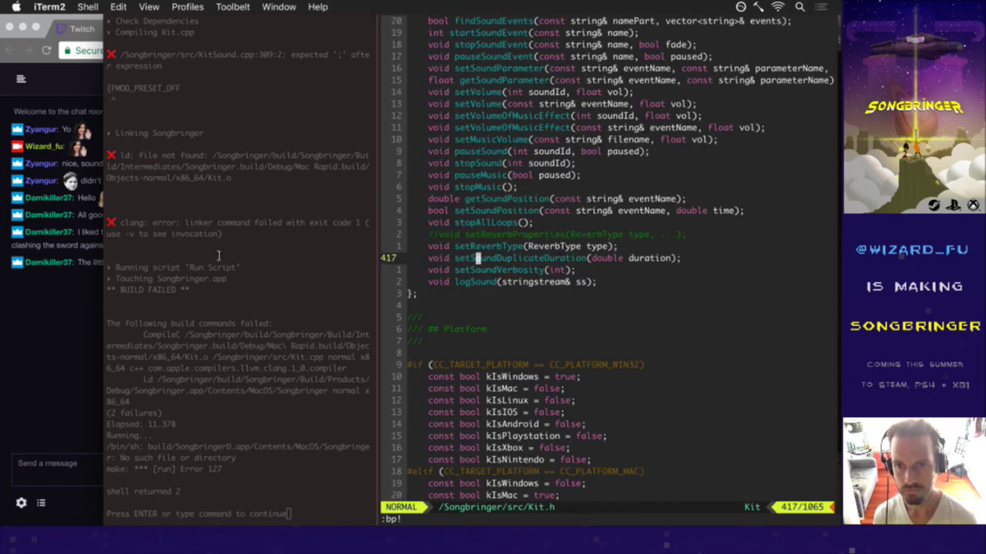
{"action": "key", "text": "ctrl+p"}
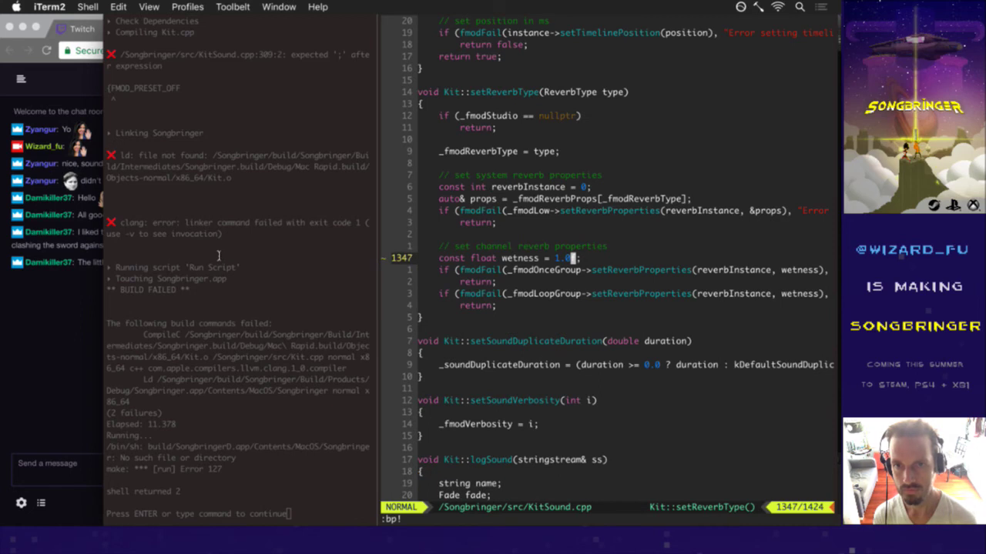
Go to the changed line 309 with the stray FMOD_PRESET_OFF text in fmodGetSound
{"action": "key", "text": "k"}
{"action": "key", "text": "j"}
{"action": "key", "text": "g"}
{"action": "key", "text": "g"}
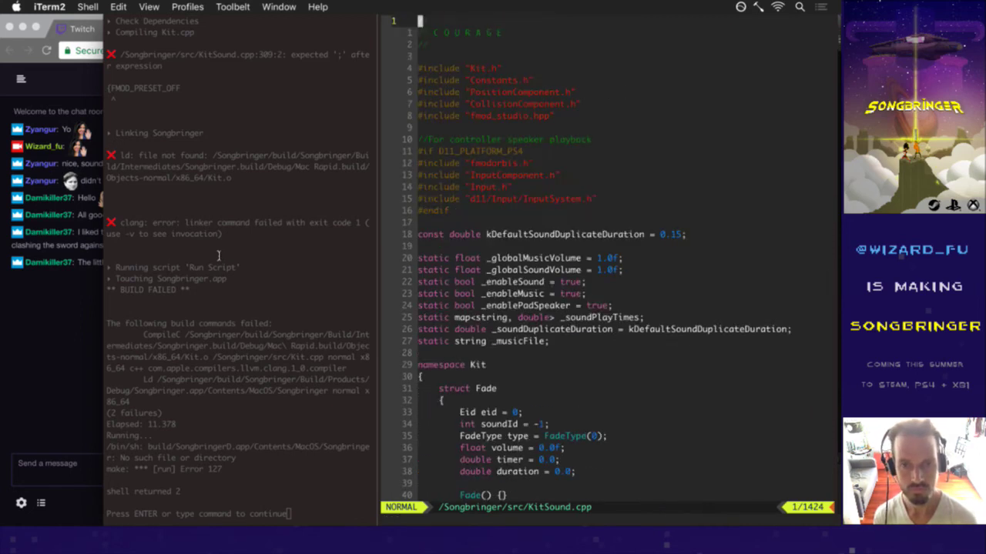
{"action": "key", "text": "bracketright"}
{"action": "key", "text": "c"}
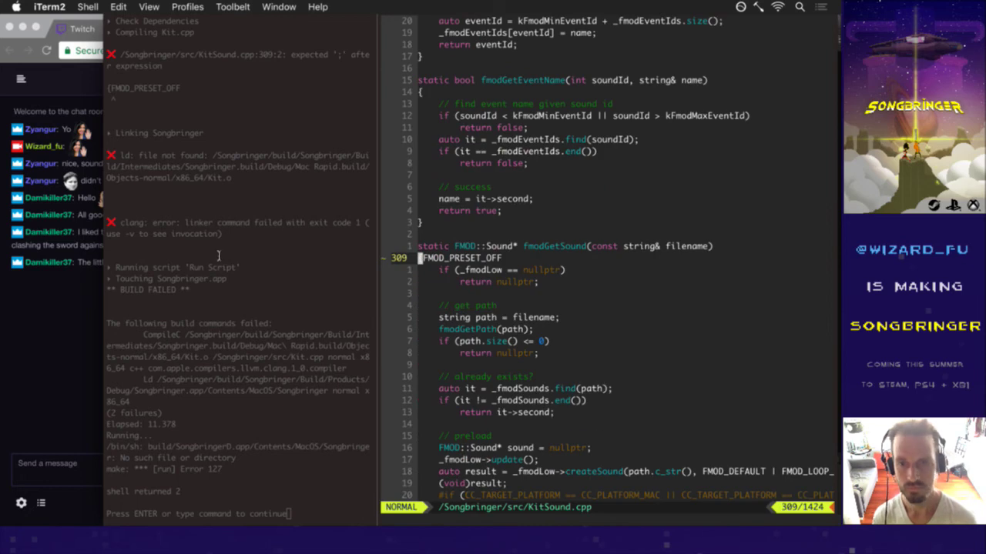